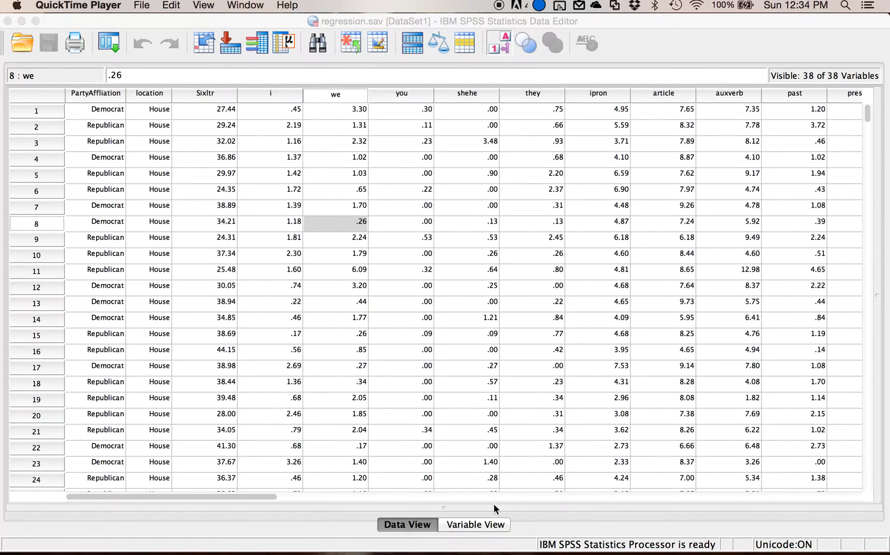
Show regression.sav's variable definitions in Variable View.
click(482, 522)
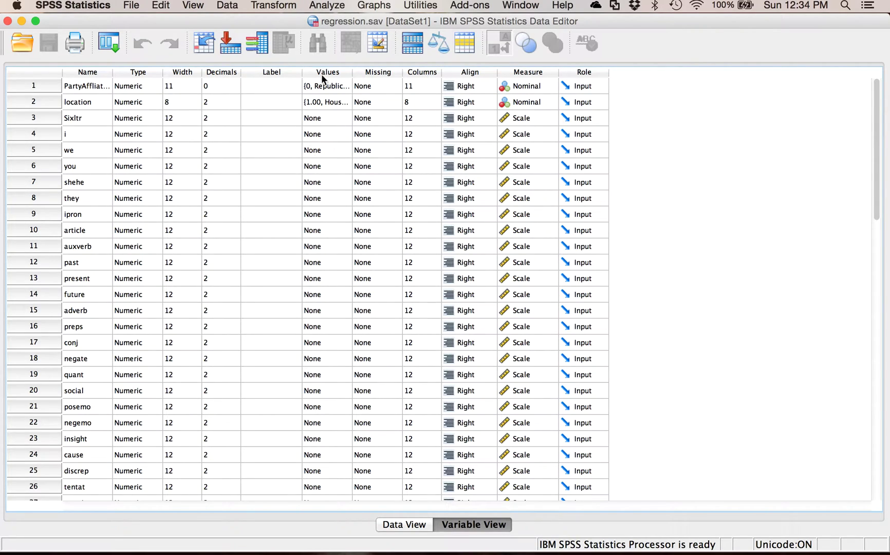
Launch Chart Builder from the Graphs menu and display the Scatter/Dot gallery.
click(380, 7)
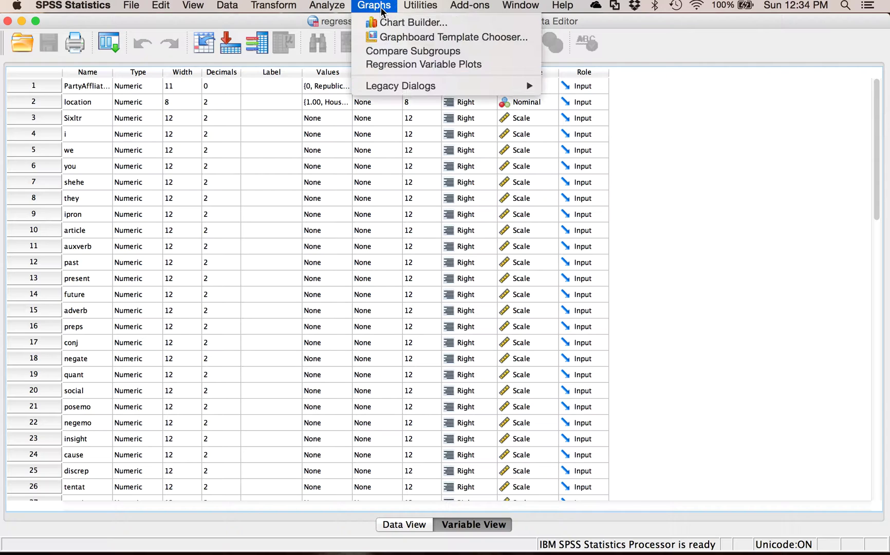
click(416, 23)
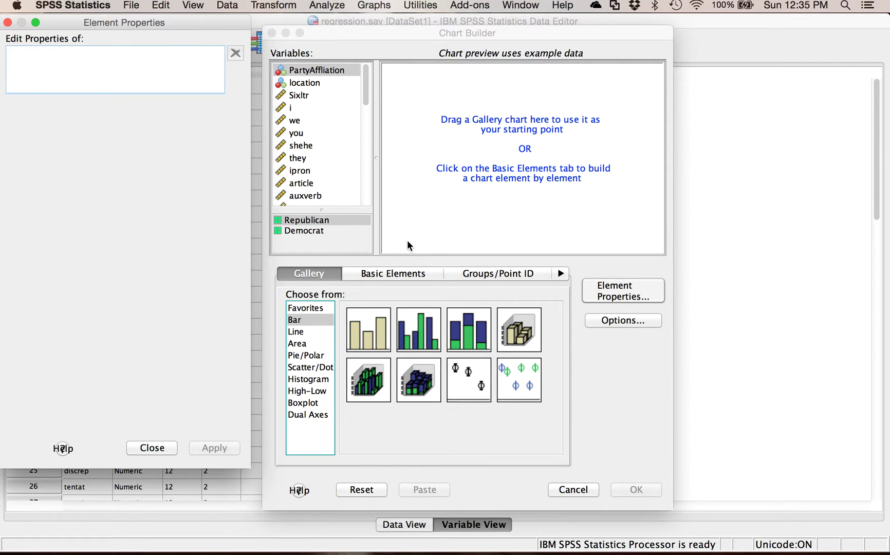
click(316, 368)
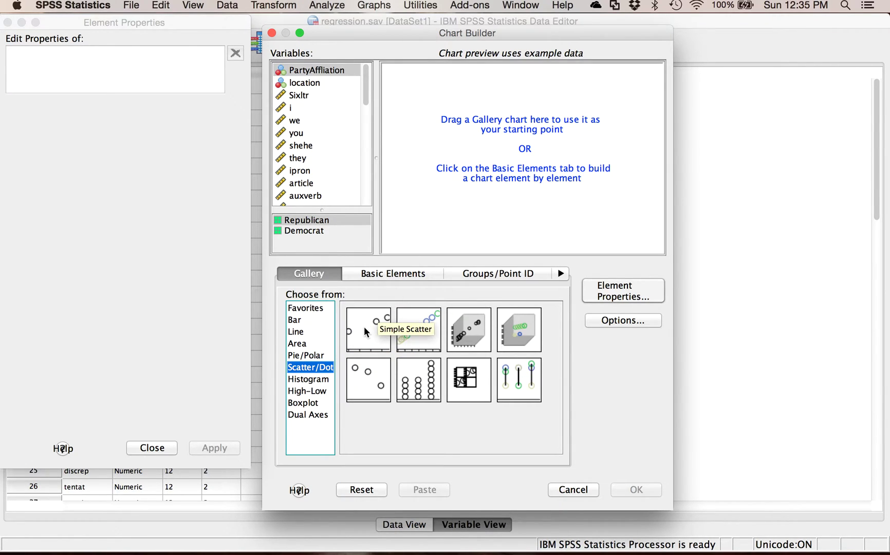
Place a Simple Scatter in the preview with posemo on the X-Axis and negemo on the Y-Axis.
drag(366, 318, 521, 137)
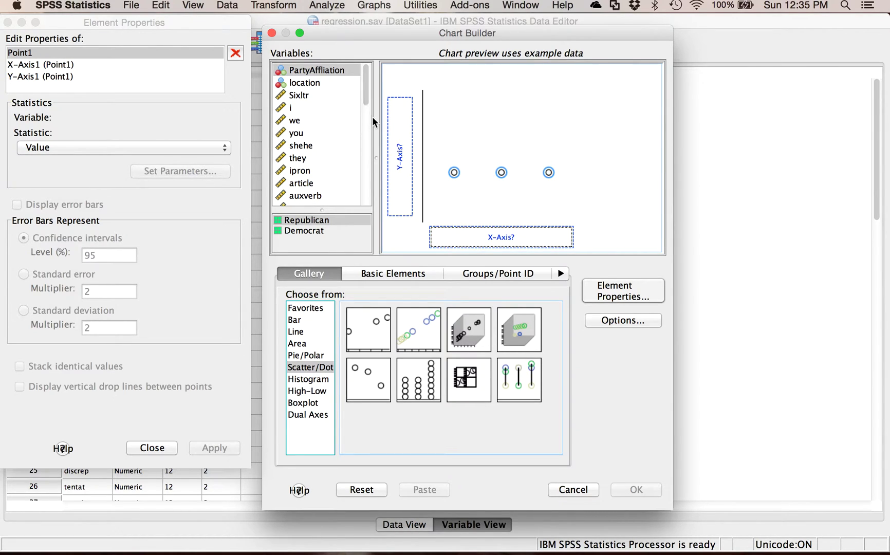
scroll(334, 141, down, 5)
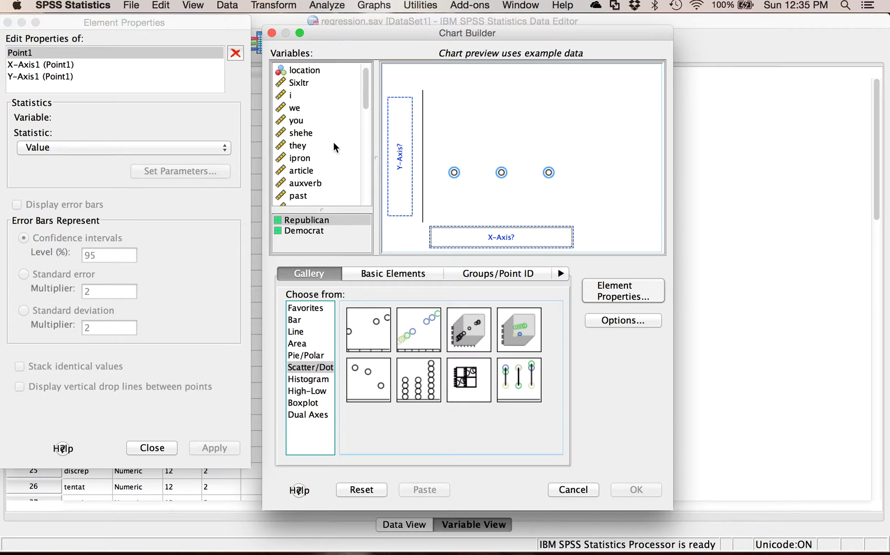
scroll(333, 146, down, 4)
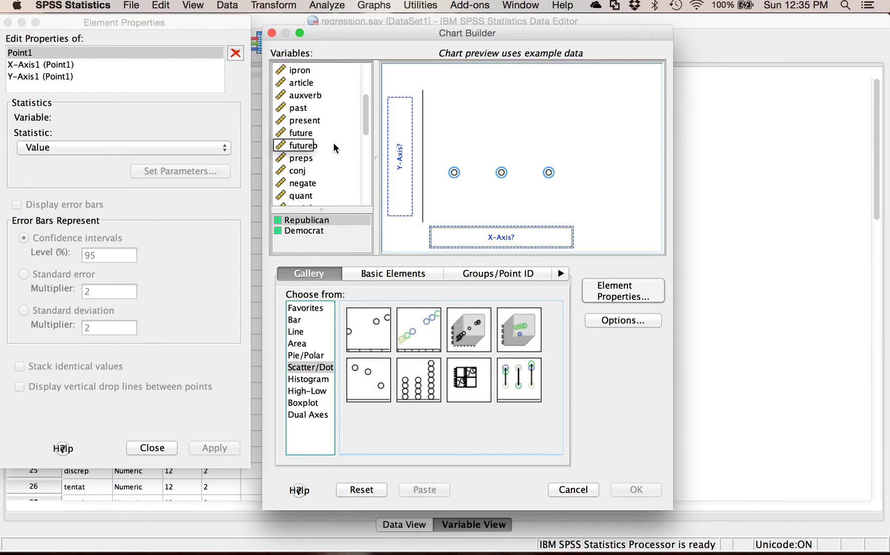
scroll(327, 155, down, 1)
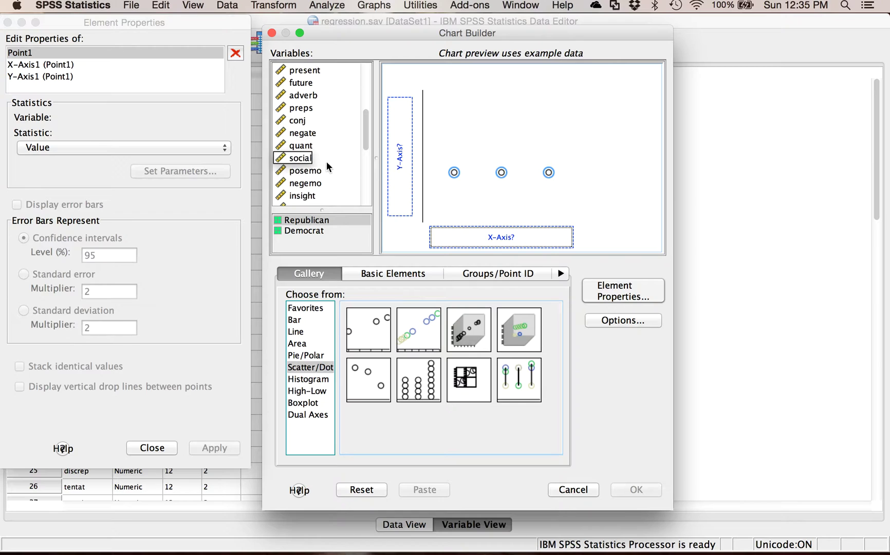
click(308, 171)
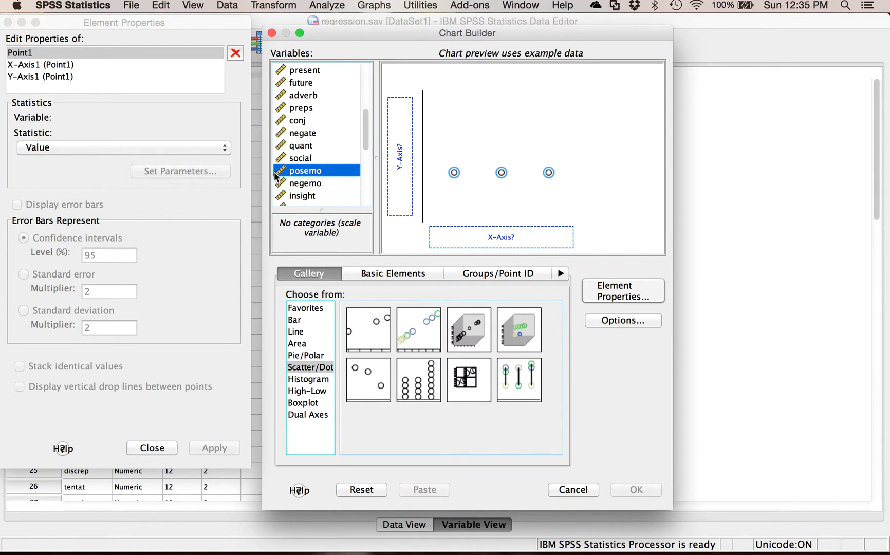
click(281, 171)
click(282, 171)
right_click(287, 172)
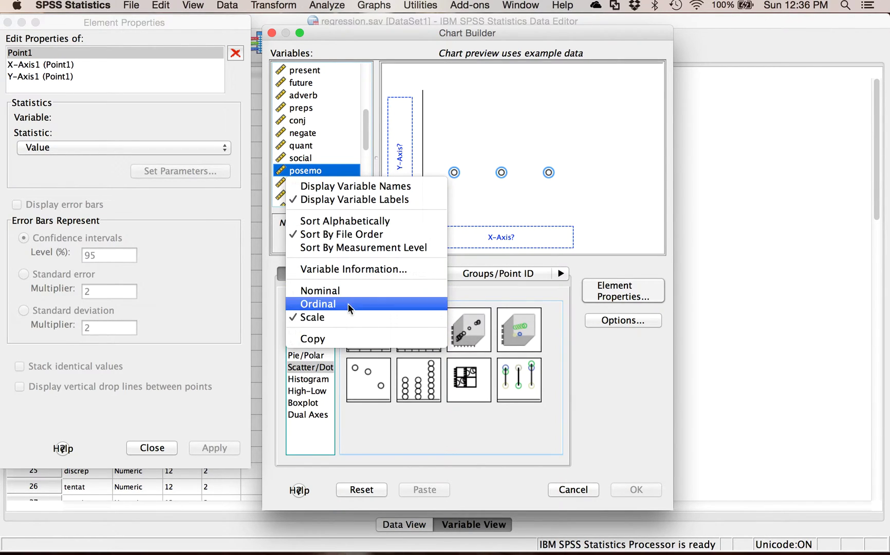
click(323, 314)
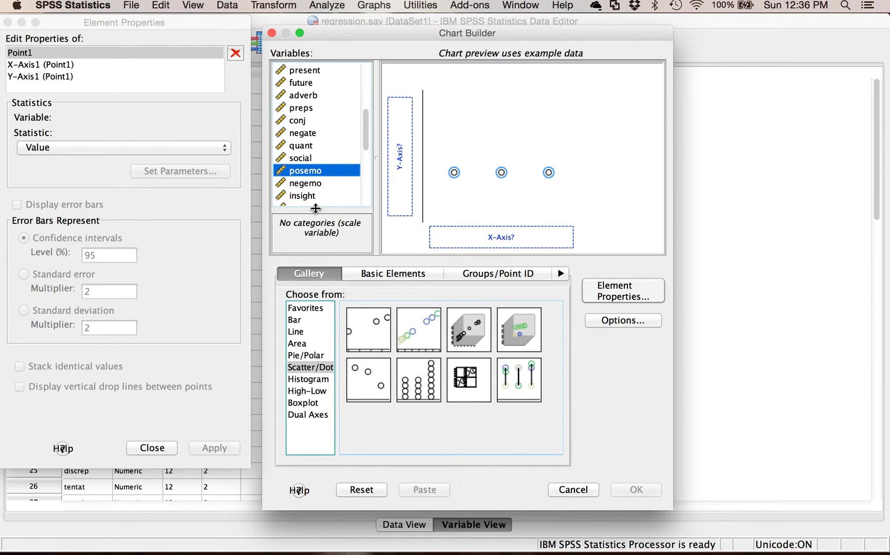
drag(309, 173, 478, 240)
drag(311, 184, 399, 163)
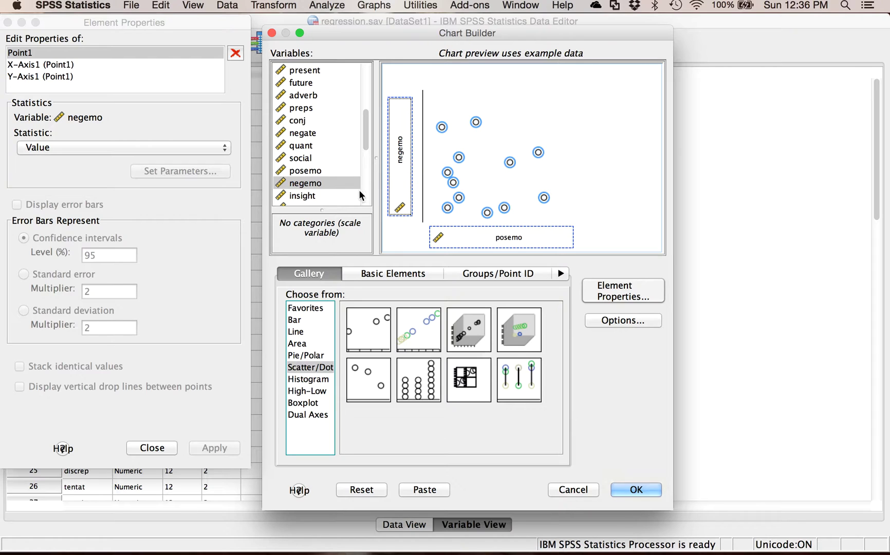
Label the X axis 'Positive Emotion Words' with a fixed minimum of 0.
click(75, 64)
double_click(111, 110)
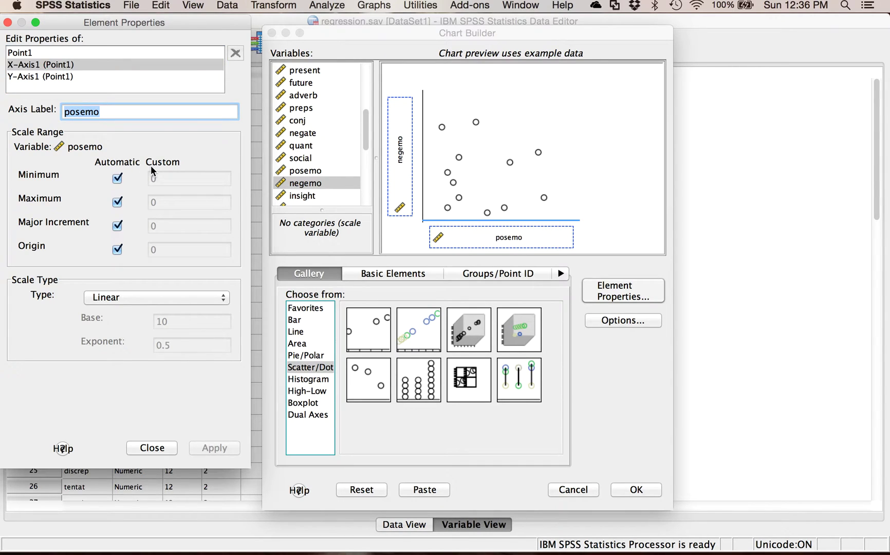
text(Positiv)
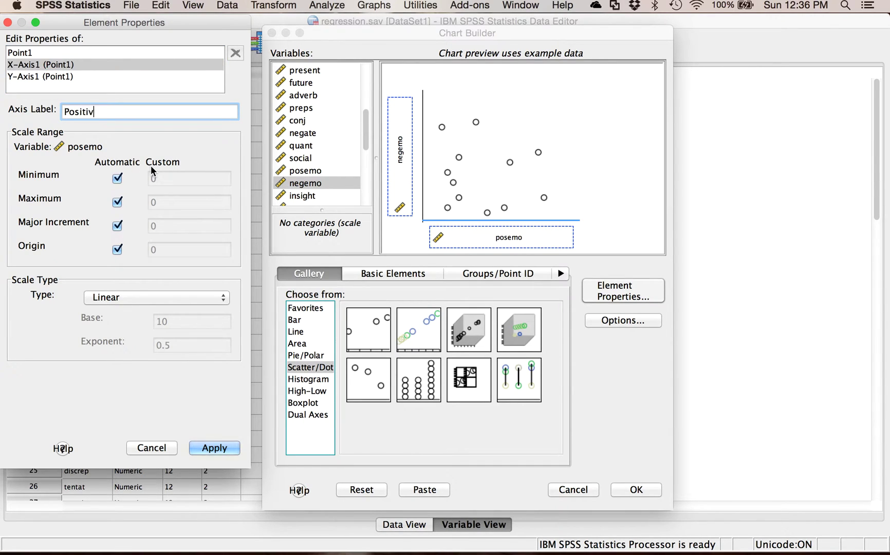
text(e Emotion Words)
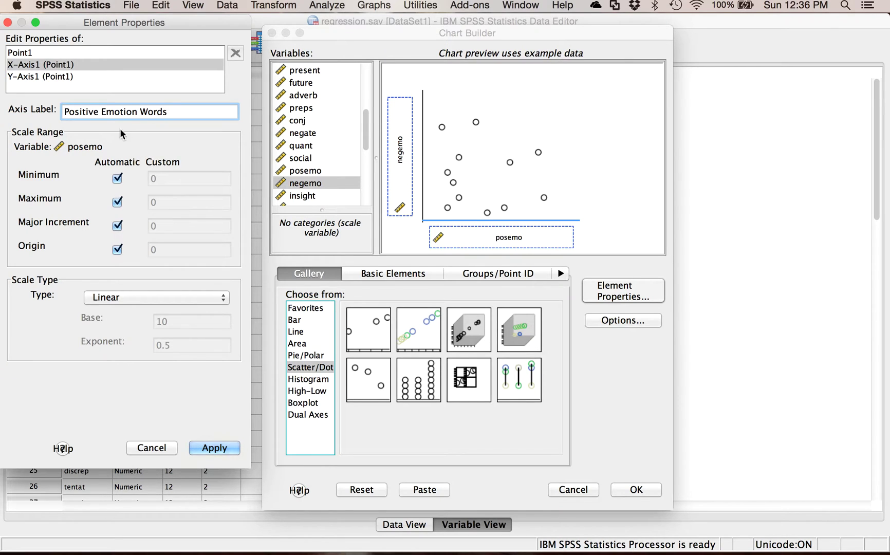
click(211, 447)
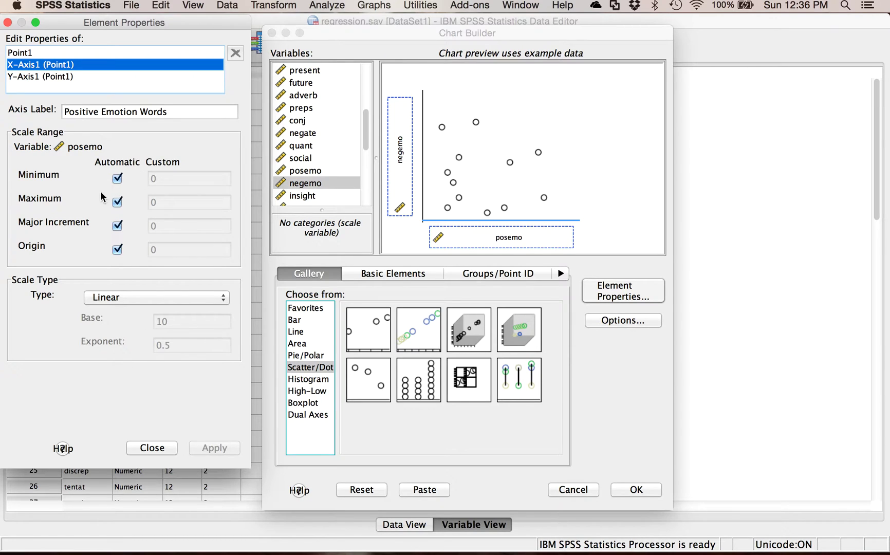
click(117, 178)
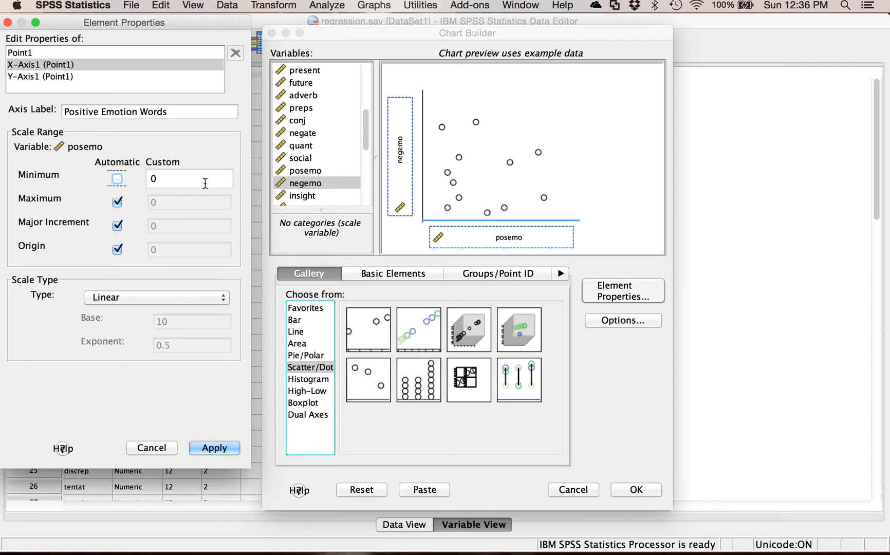
click(222, 448)
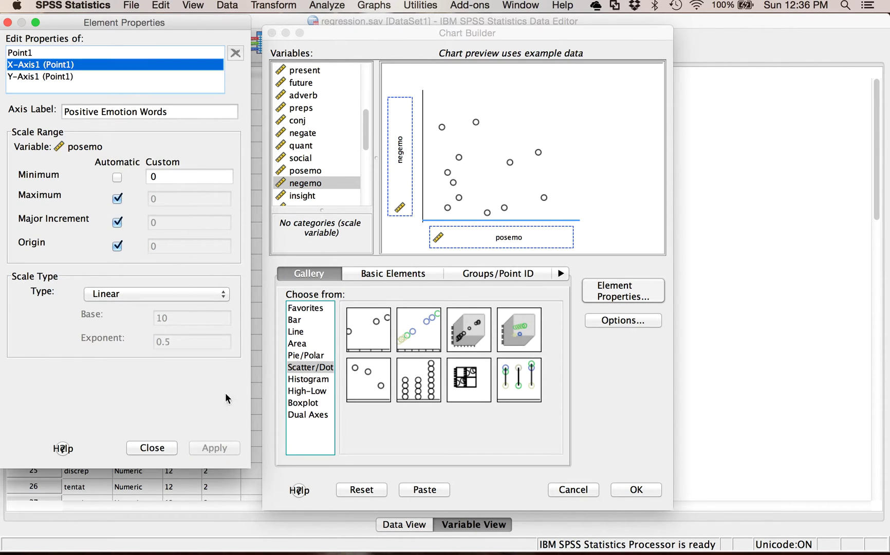
Label the Y axis 'Negative Emotion Words' with a fixed minimum of 0.
click(68, 80)
click(157, 117)
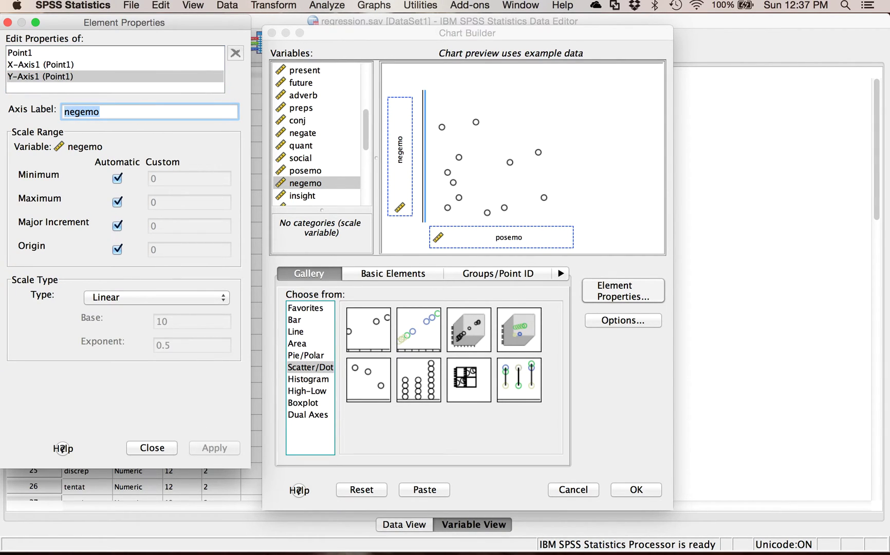
text(ne)
key(BackSpace)
text(n)
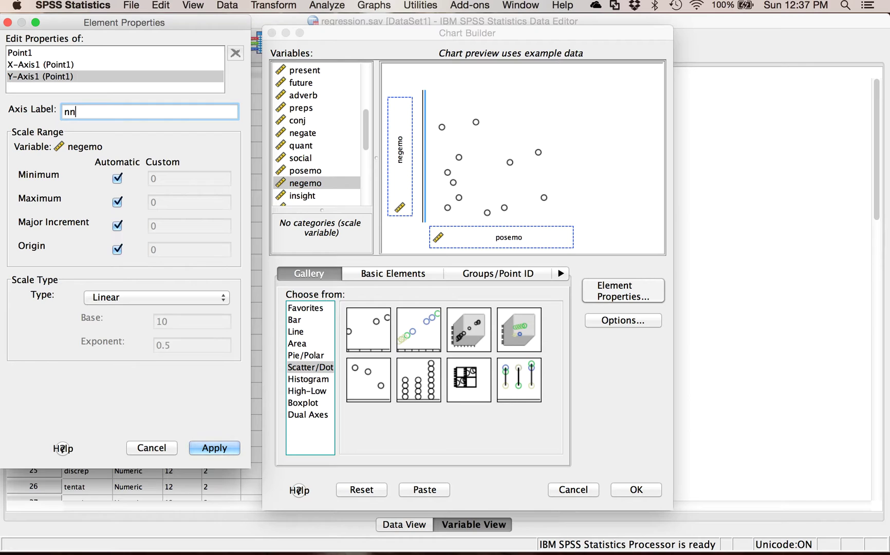
key(BackSpace)
key(BackSpace)
text(Negative Emotion Words)
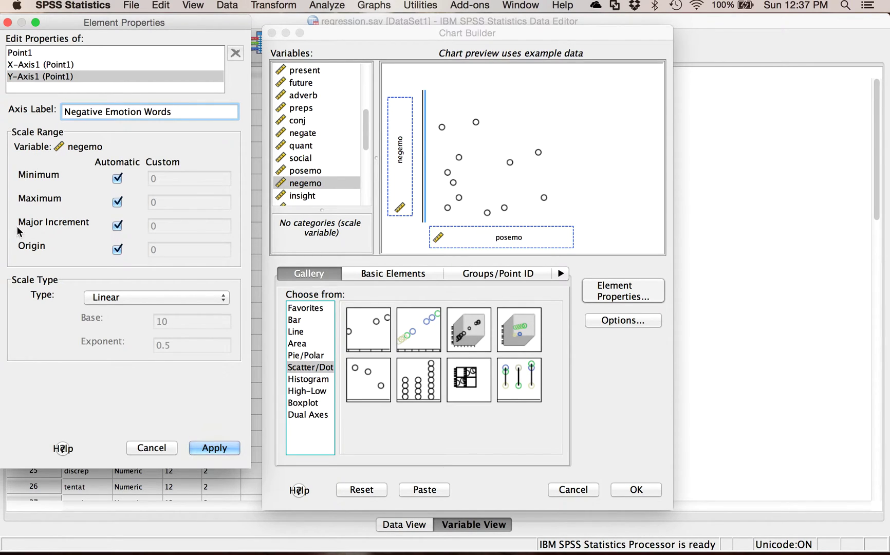
click(117, 178)
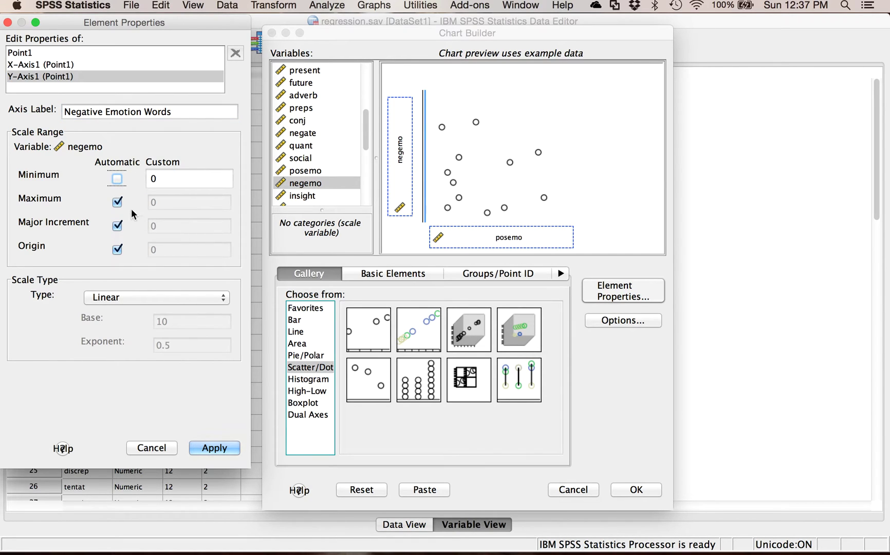
click(224, 448)
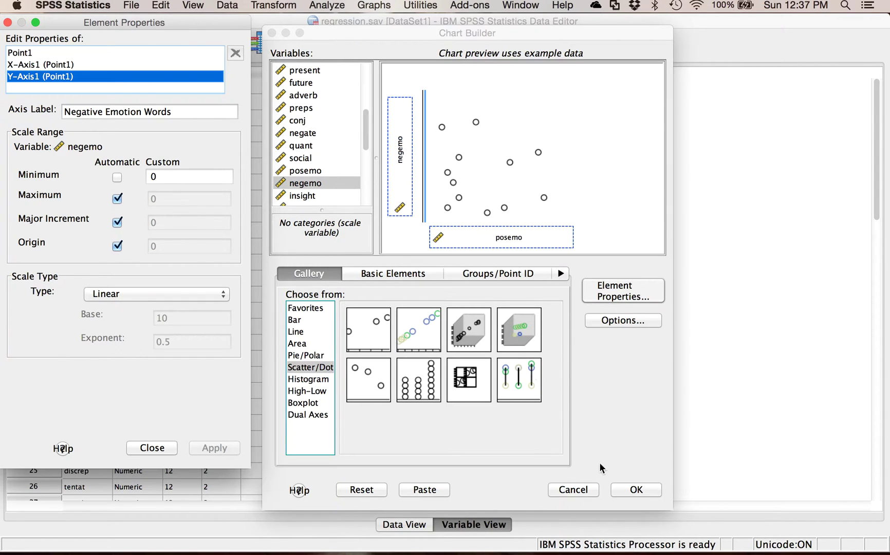
click(638, 491)
Create the Positive vs Negative Emotion Words scatterplot and select it in the Viewer.
click(638, 491)
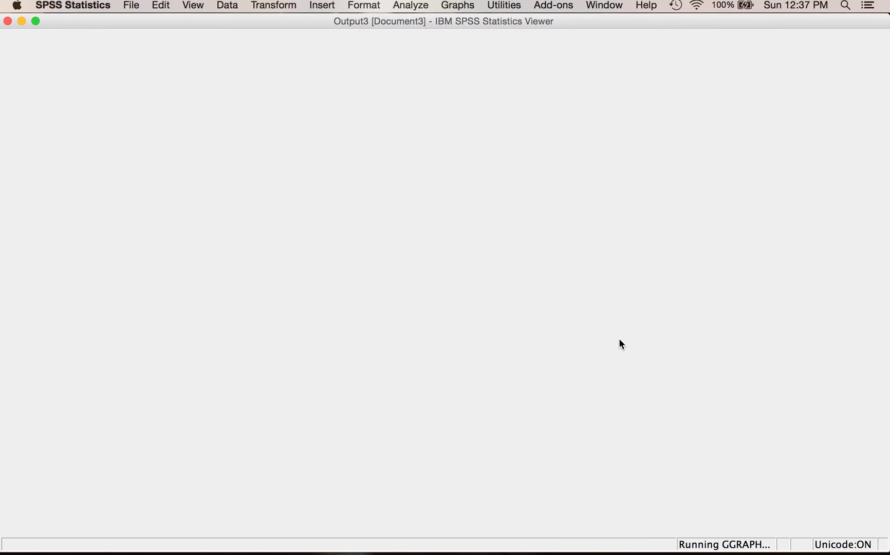
scroll(618, 333, down, 5)
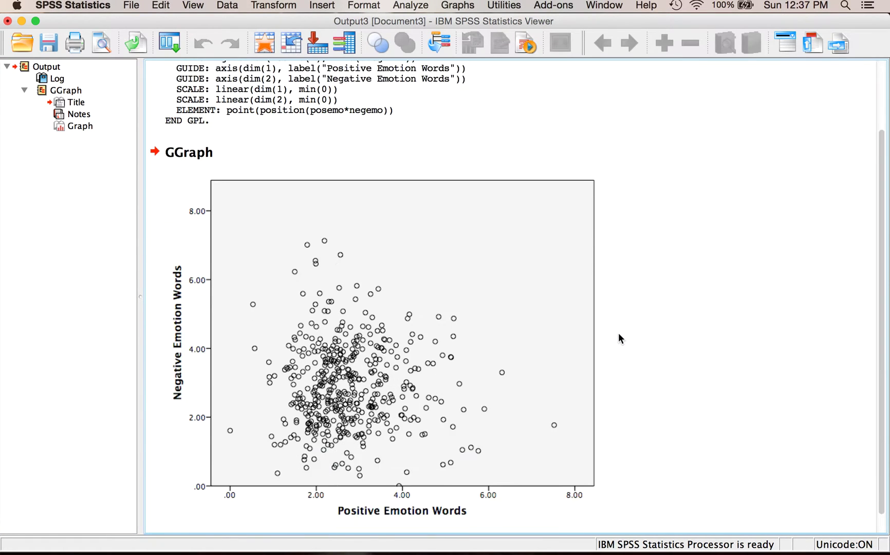
click(326, 342)
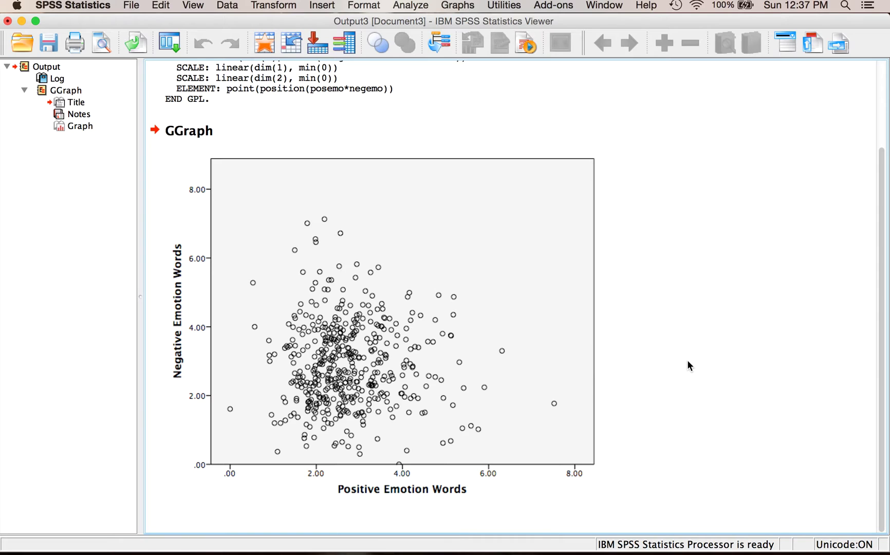
click(366, 349)
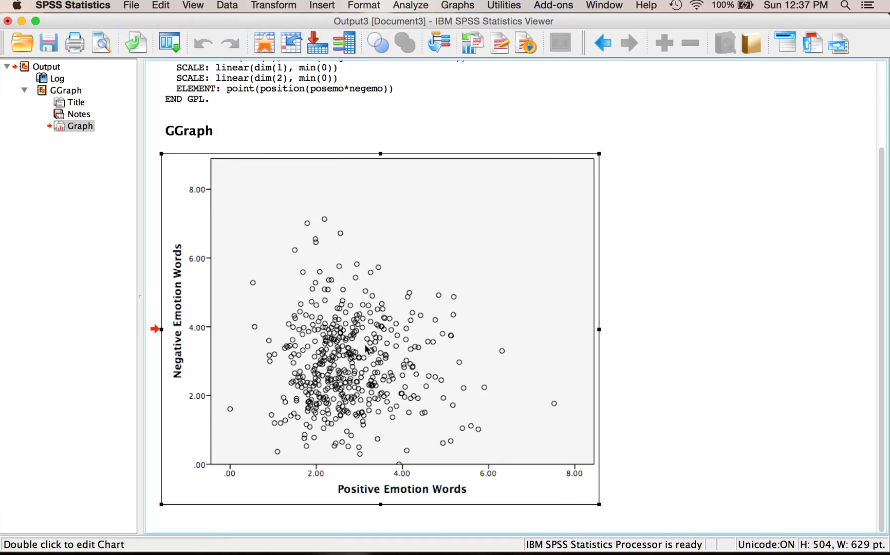
In the Chart Editor, set the plot area fill to transparent.
double_click(366, 349)
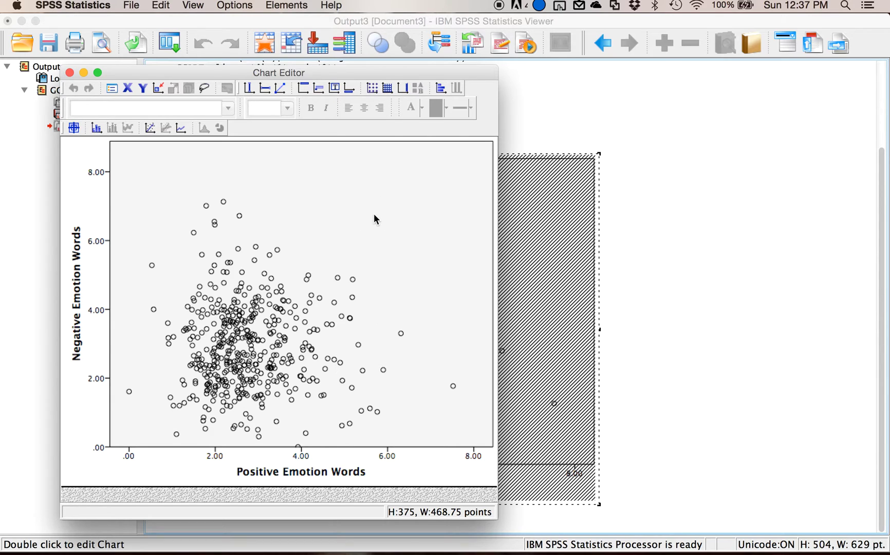
click(361, 219)
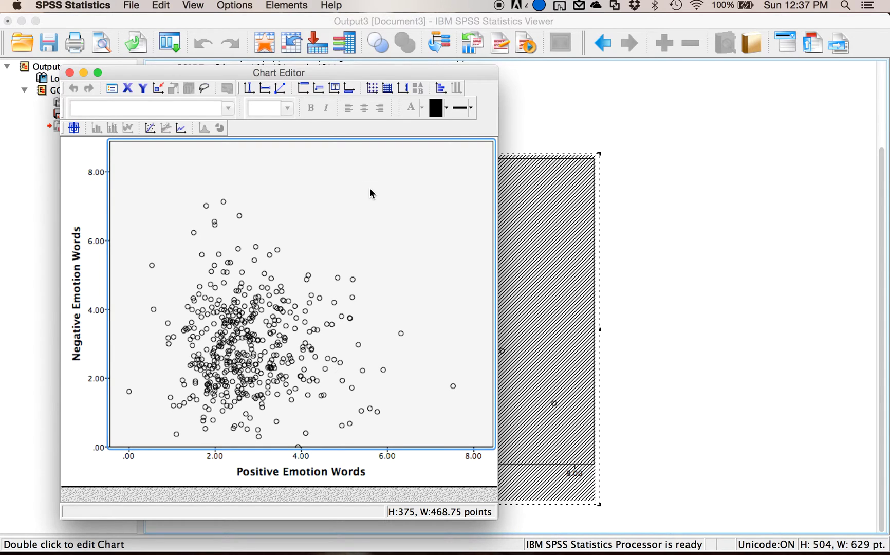
double_click(371, 191)
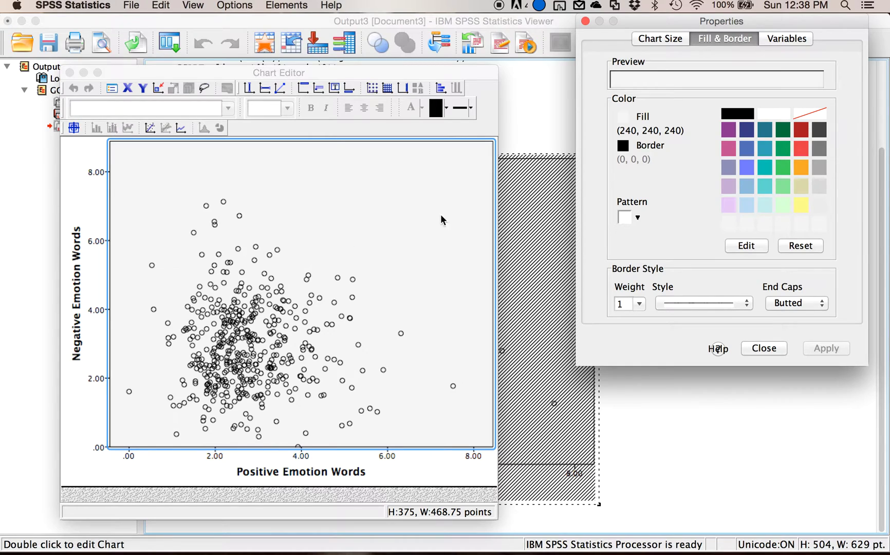
click(819, 113)
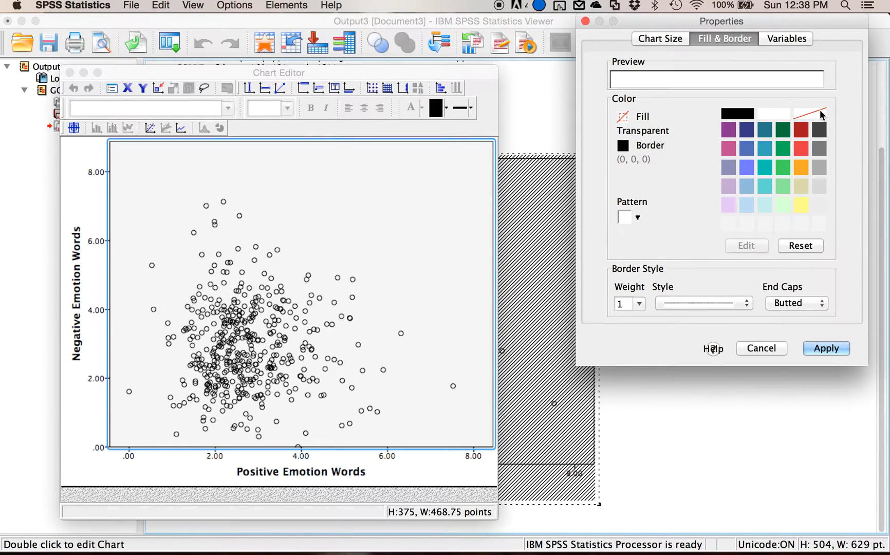
click(825, 349)
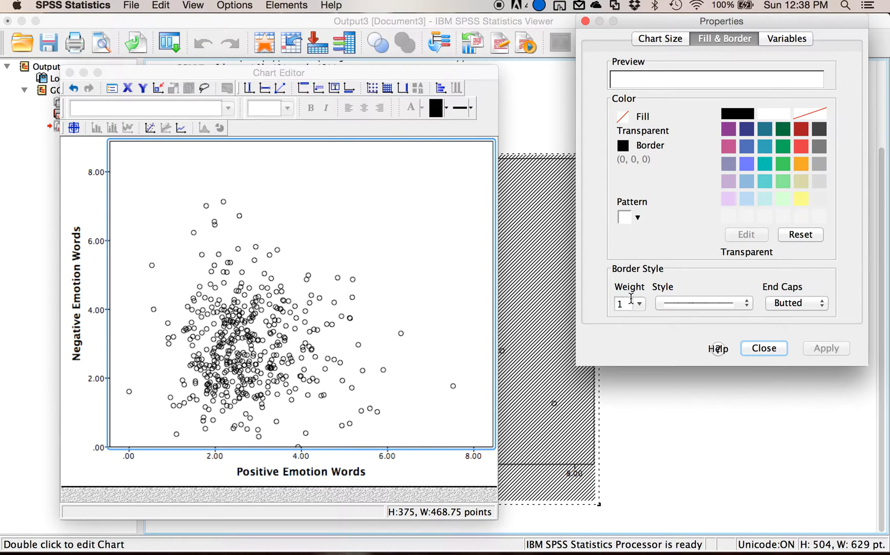
click(763, 347)
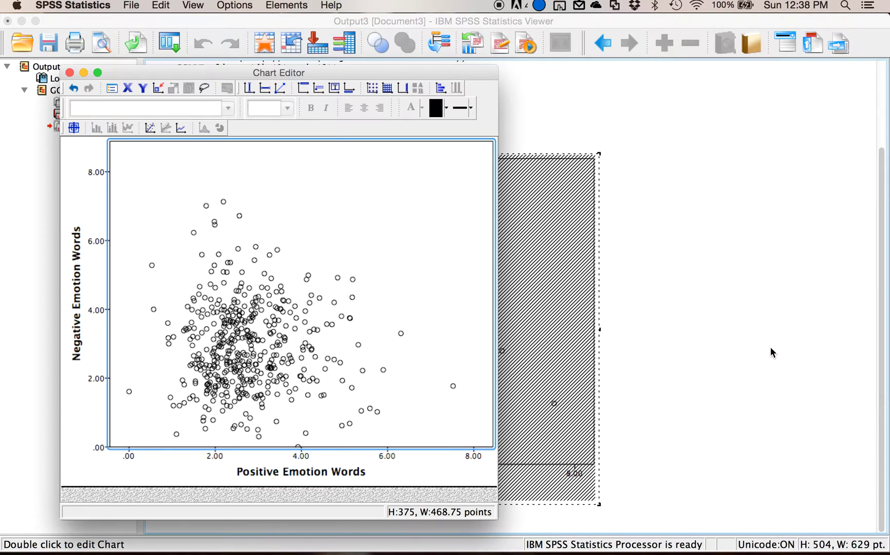
Add a total fit line and preview Mean of Y, Linear, Loess, Quadratic and Cubic fits.
click(150, 129)
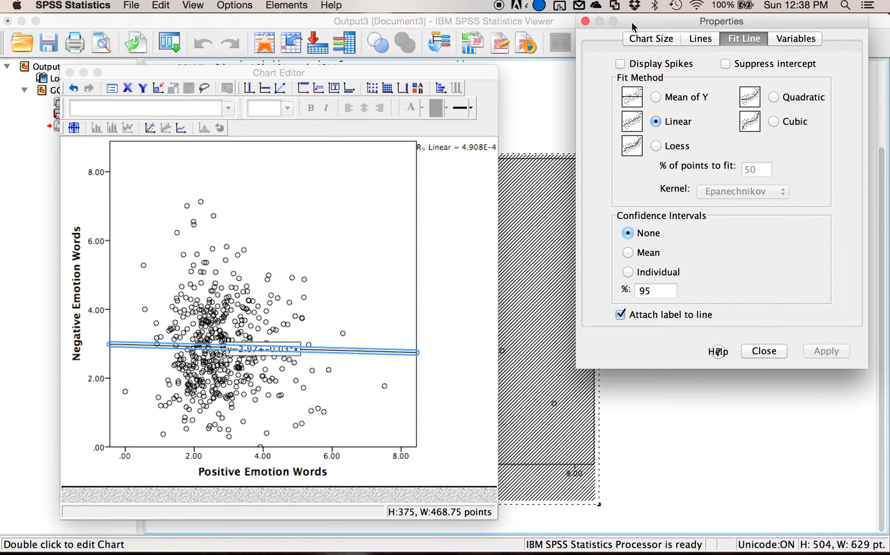
drag(638, 24, 583, 36)
click(600, 109)
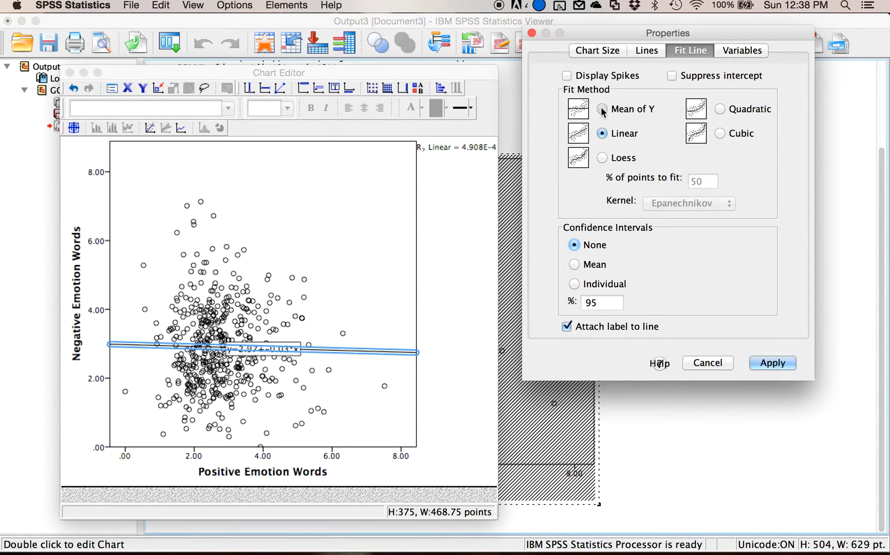
click(773, 362)
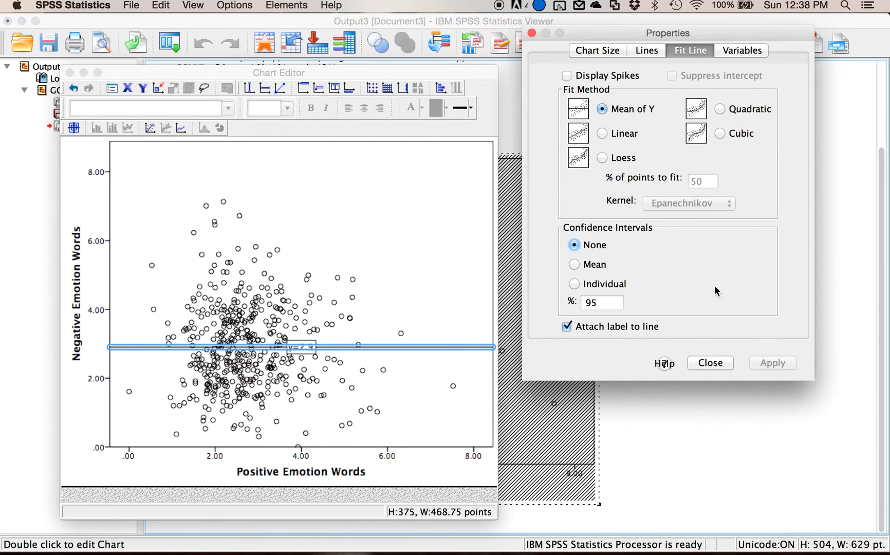
click(602, 135)
click(773, 364)
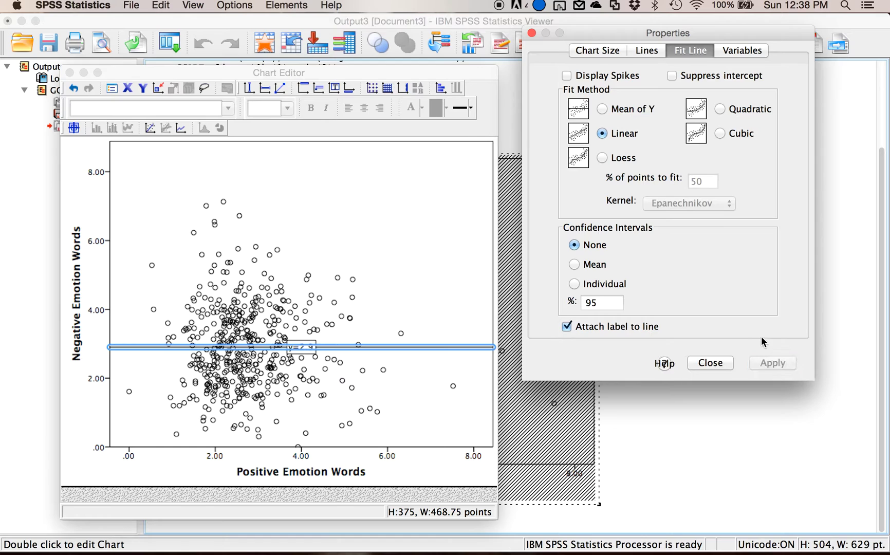
click(595, 159)
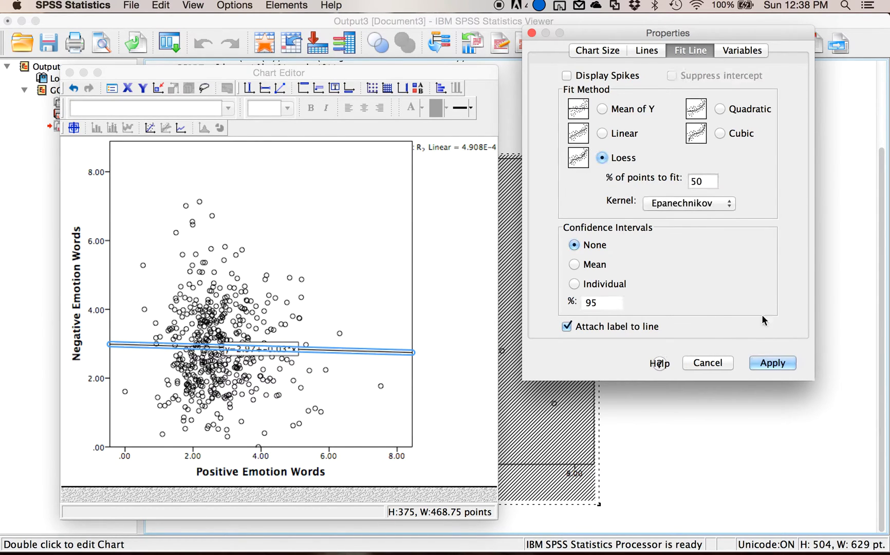
click(784, 363)
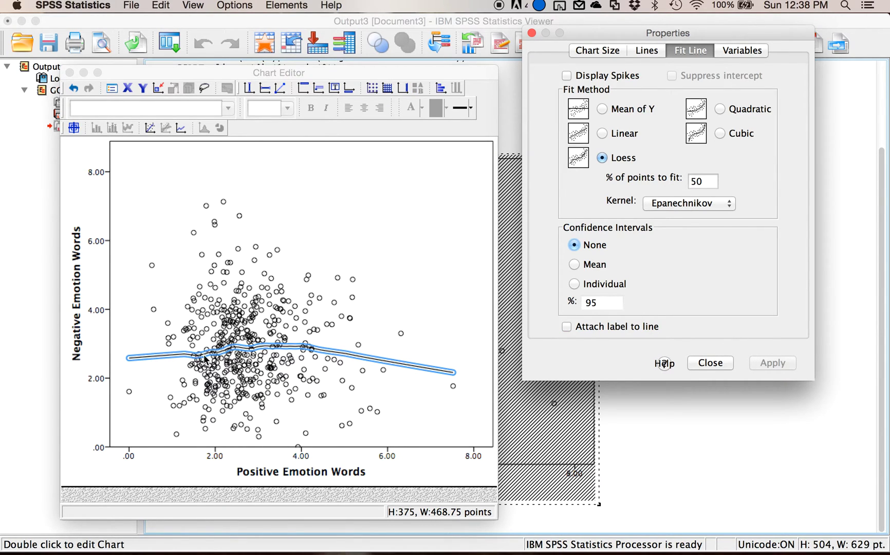
click(718, 110)
click(773, 363)
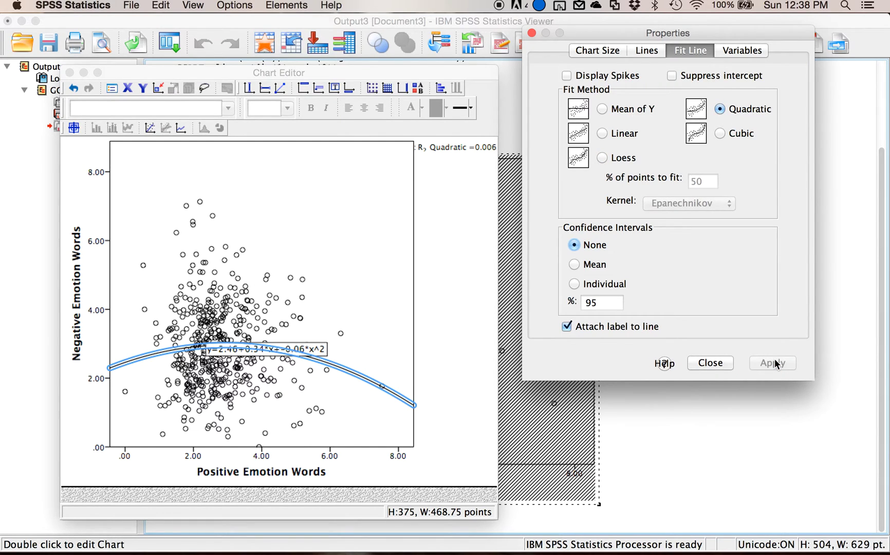
click(720, 133)
click(772, 362)
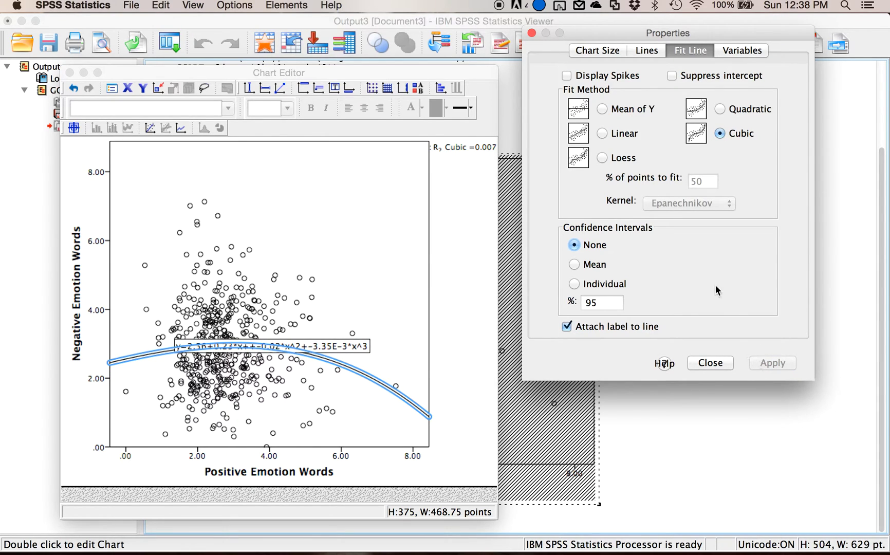
Settle on a Linear fit line without the equation label and close the Chart Editor.
click(601, 134)
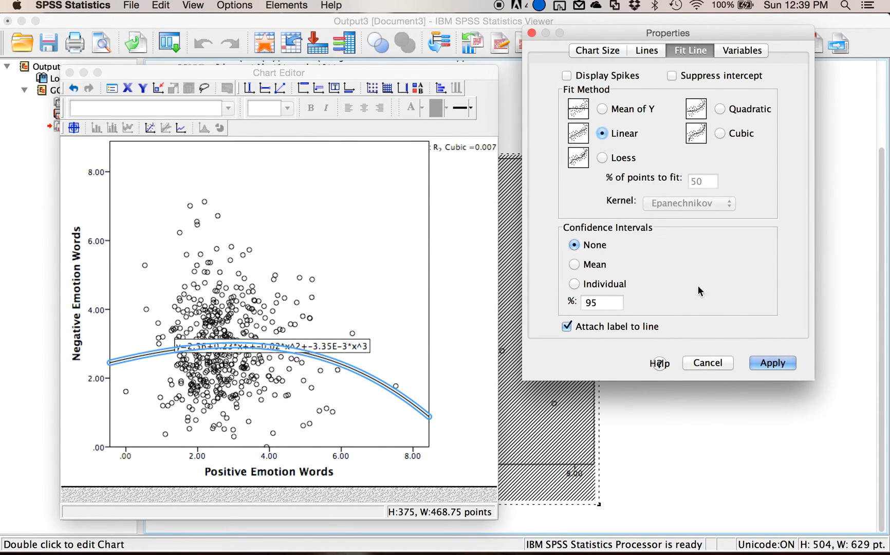
click(773, 362)
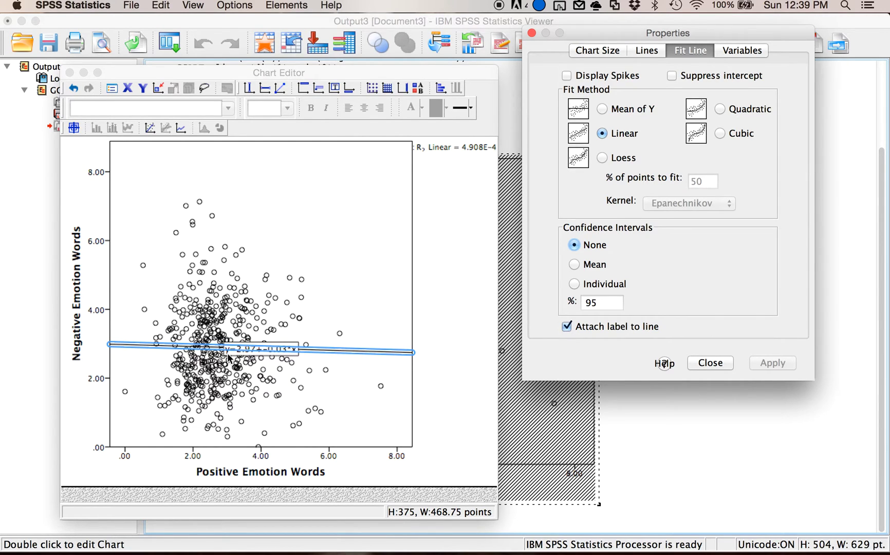
click(566, 327)
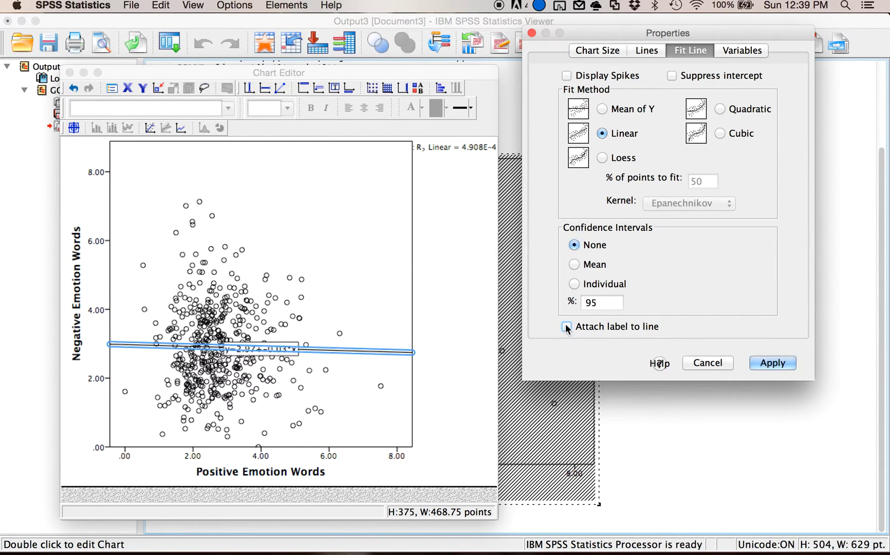
click(771, 363)
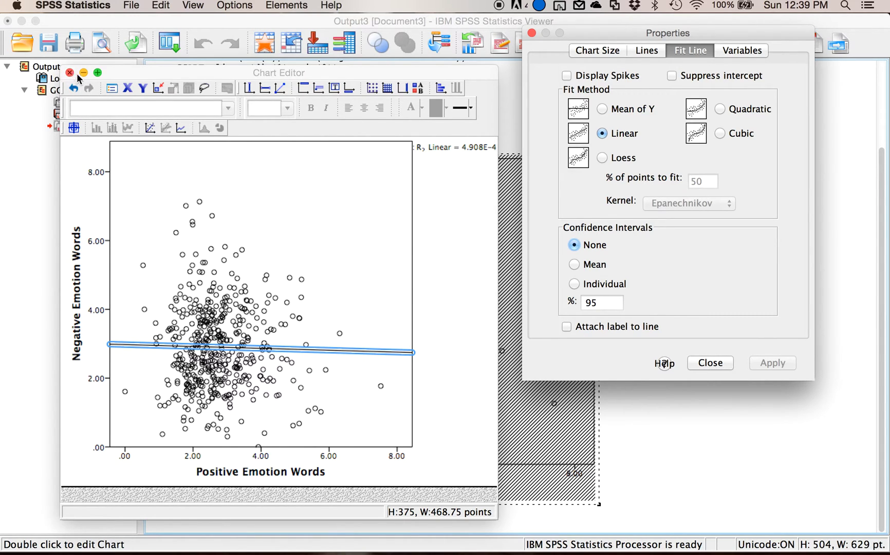
click(70, 72)
scroll(565, 277, down, 4)
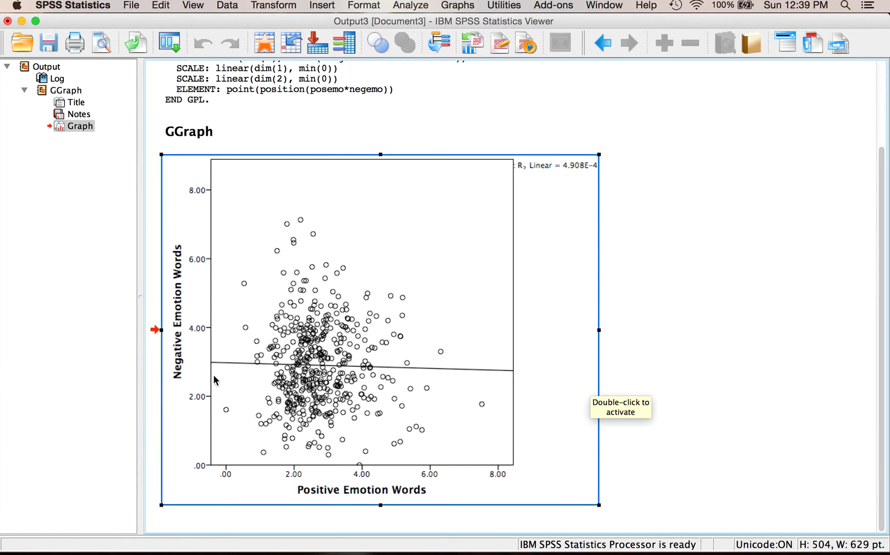
Use Data Label Mode to mark the far-right outlier with its case number, 13.
scroll(424, 368, down, 1)
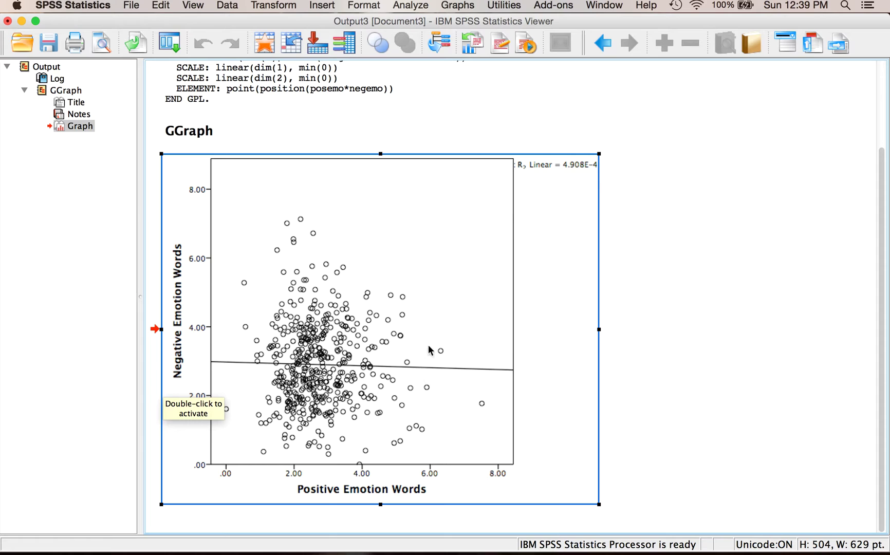
double_click(389, 266)
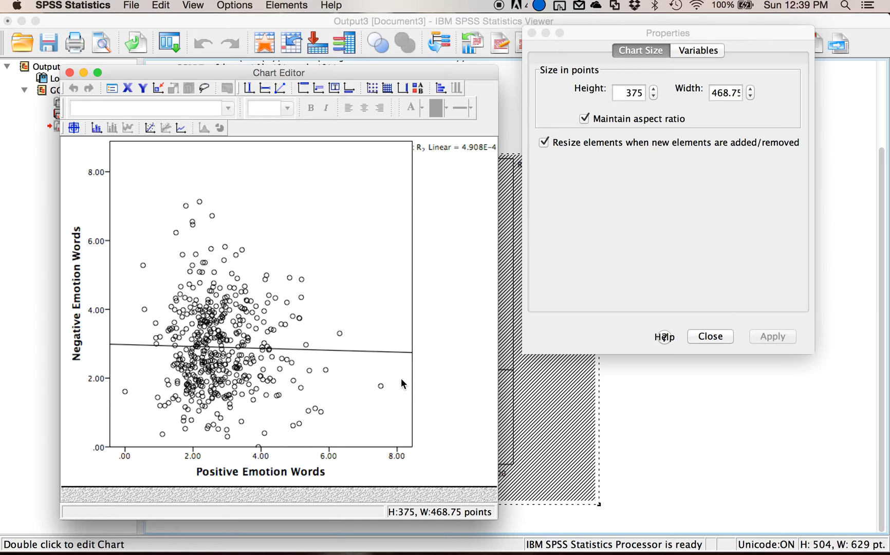
click(73, 128)
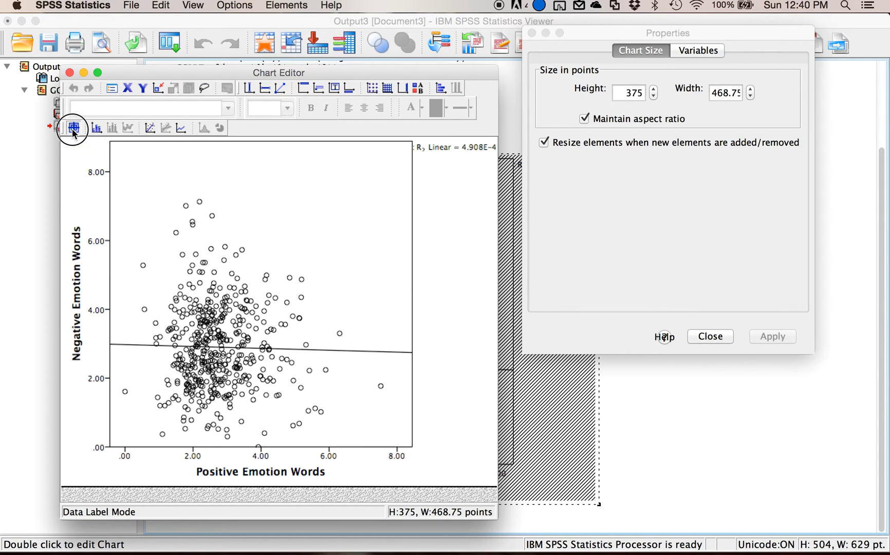
click(382, 387)
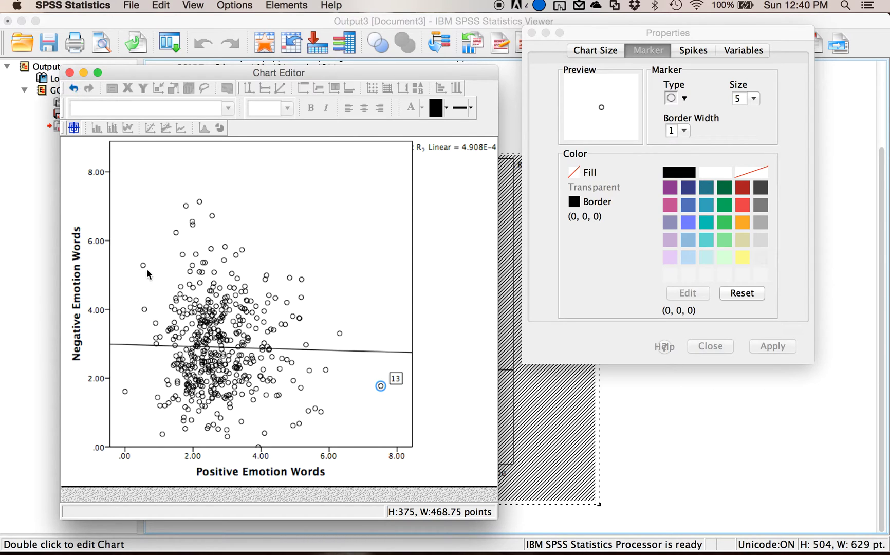
key(super+w)
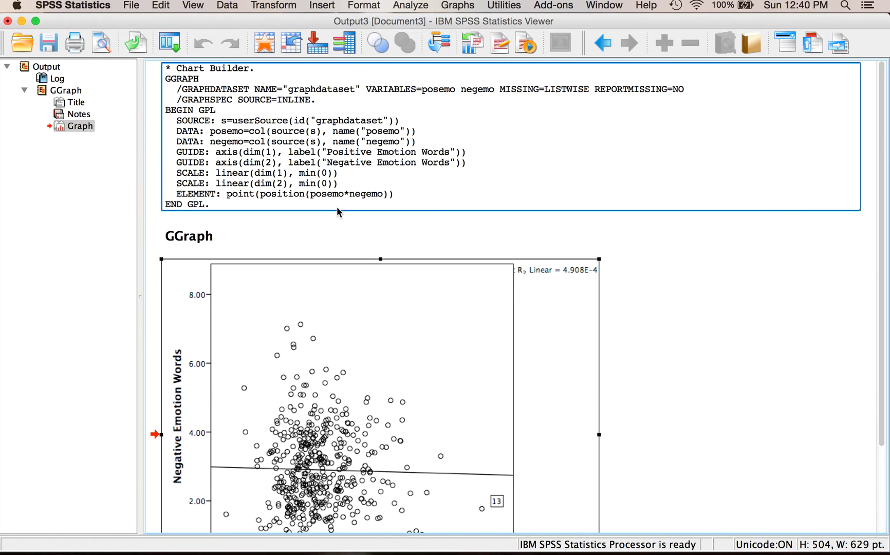
Go to the regression.sav data in Data View and select case 13, a House Democrat.
click(265, 43)
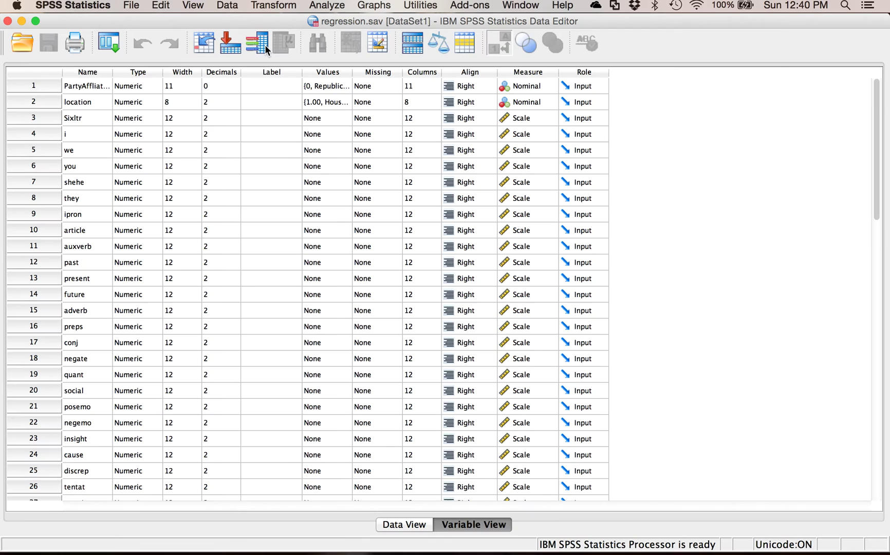
double_click(49, 87)
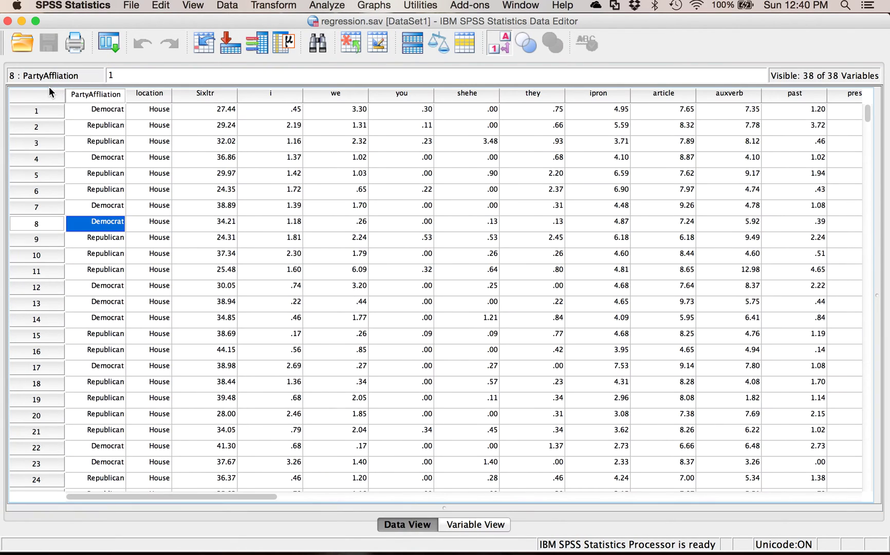
click(37, 304)
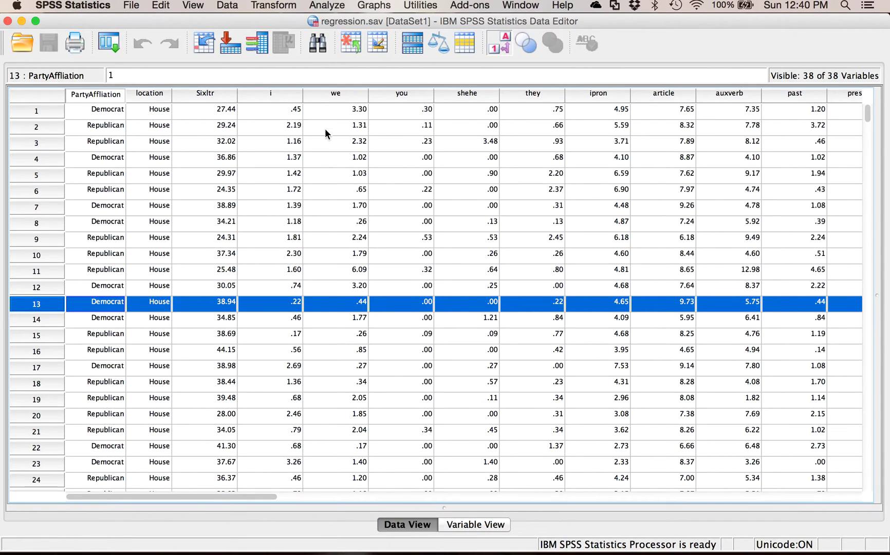
click(335, 9)
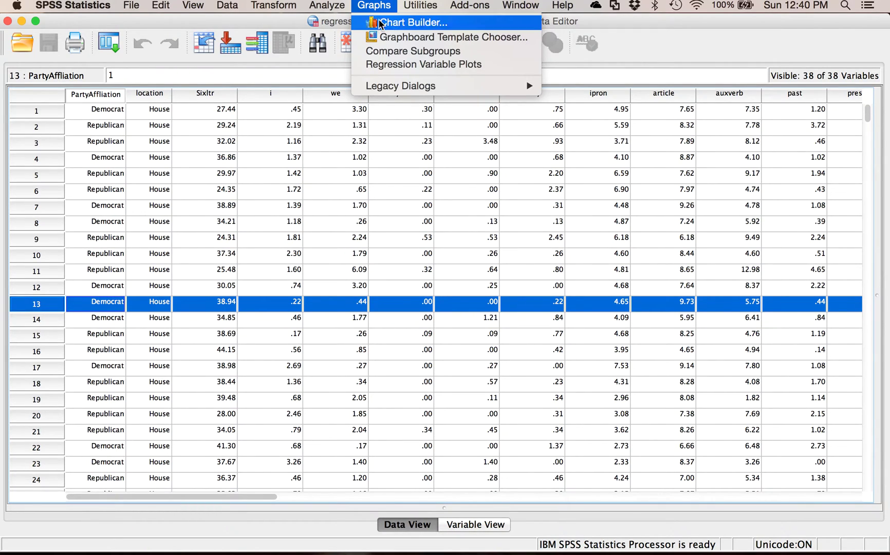
Switch the Chart Builder to Grouped Scatter and colour the points by PartyAffliation.
click(379, 20)
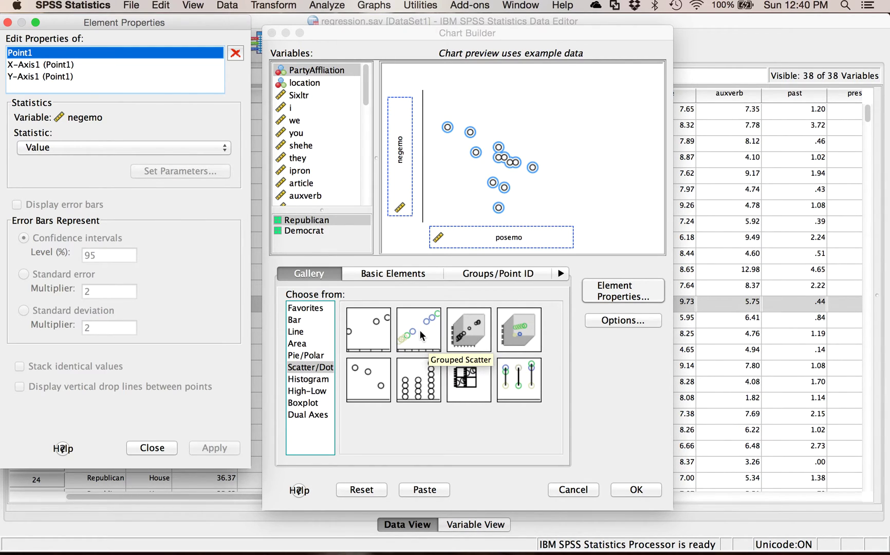
double_click(419, 329)
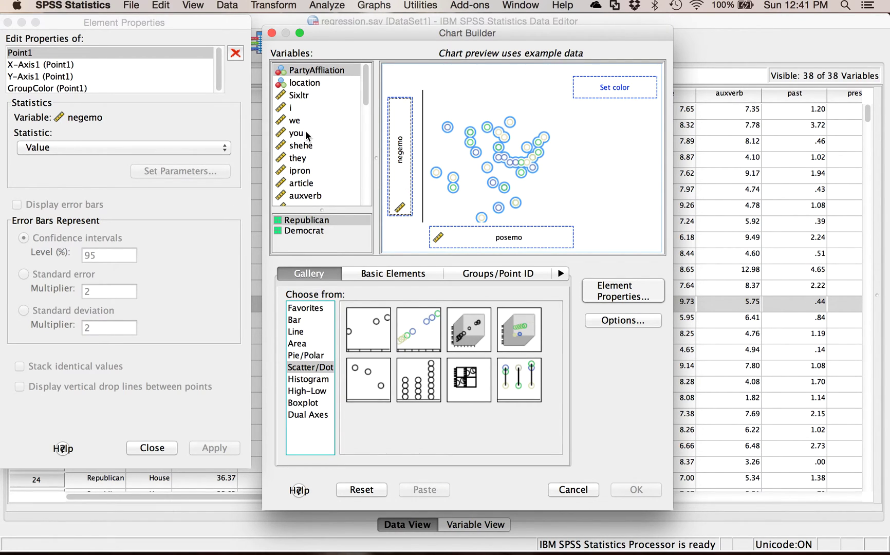
scroll(360, 128, down, 1)
scroll(360, 131, up, 1)
drag(307, 70, 597, 92)
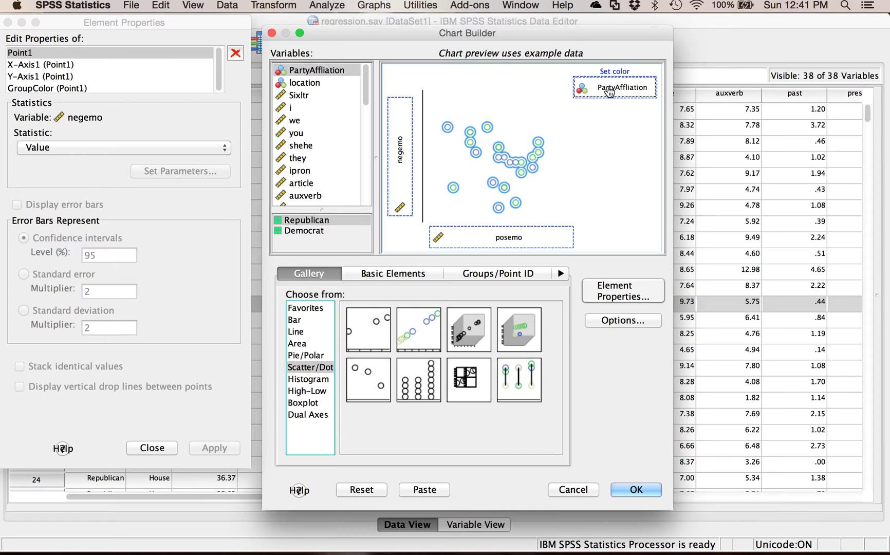
Change the GroupColor (Point1) legend label to 'Party Affliation'.
right_click(311, 74)
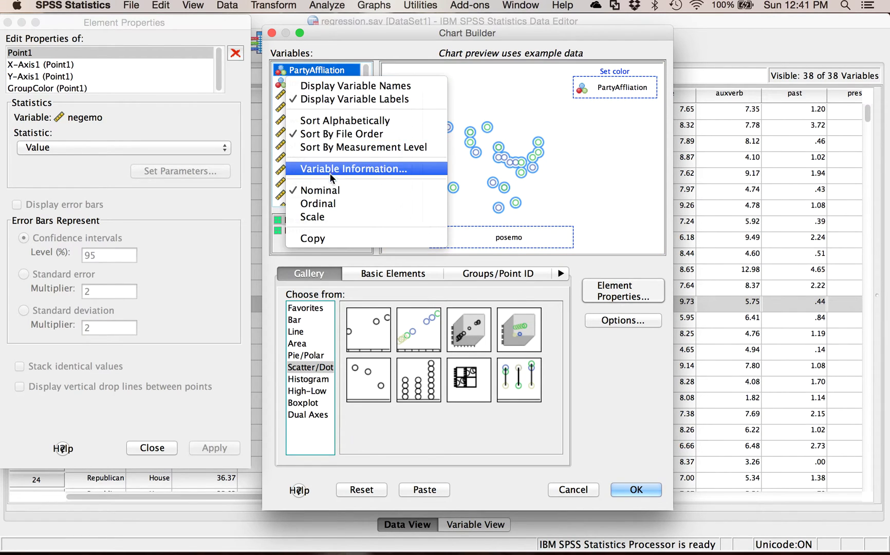
click(613, 147)
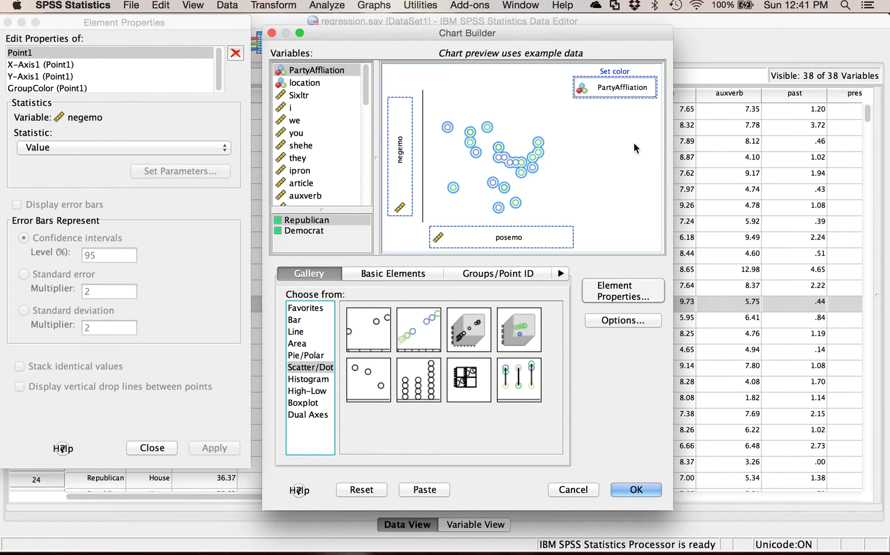
click(60, 66)
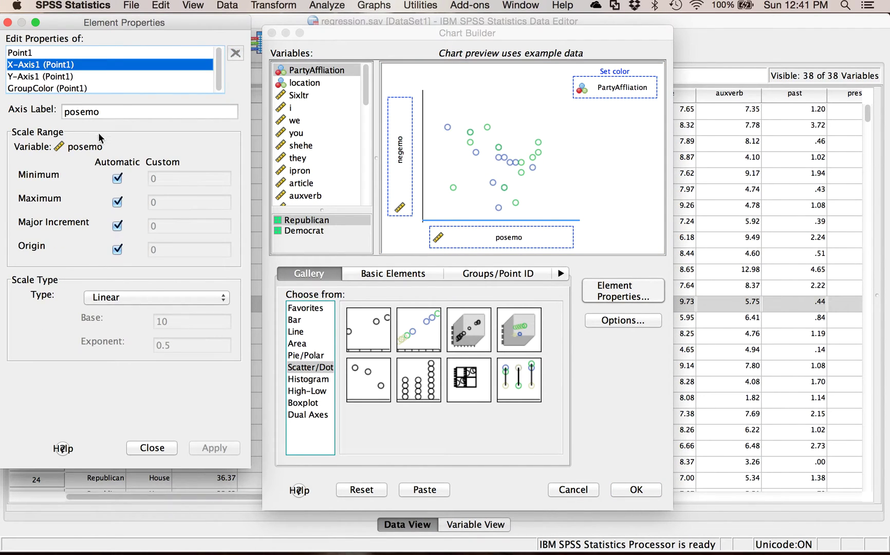
click(46, 76)
click(46, 89)
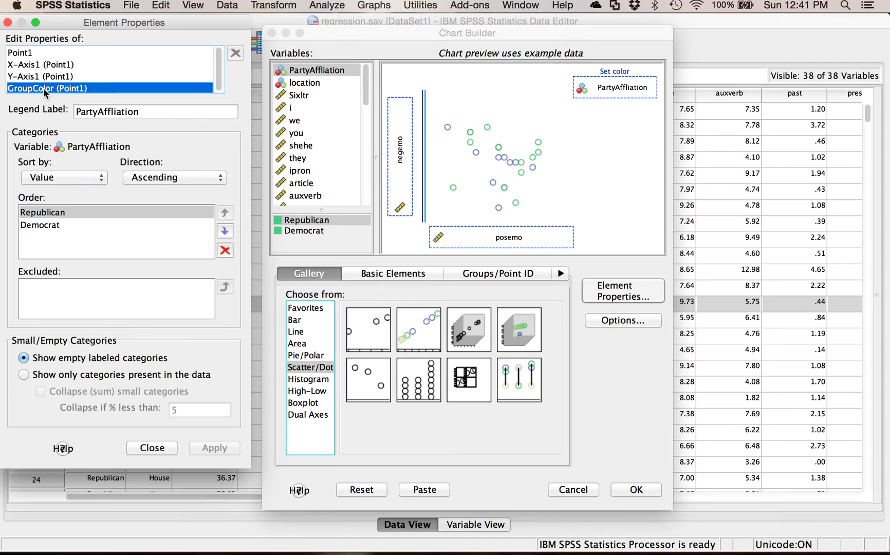
click(72, 76)
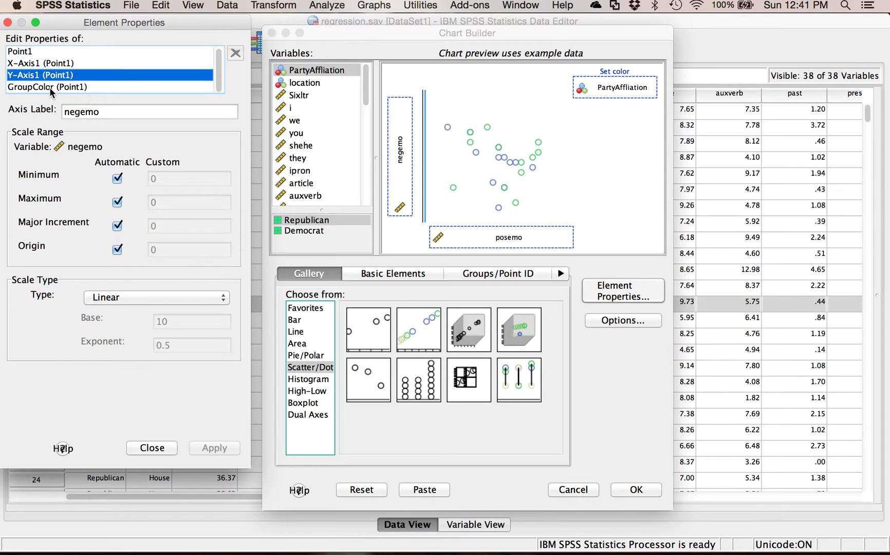
click(50, 90)
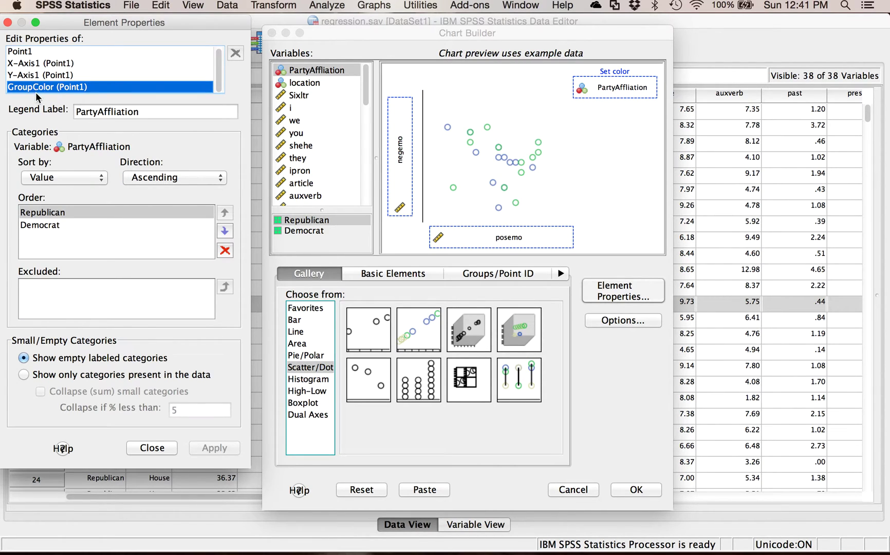
click(96, 113)
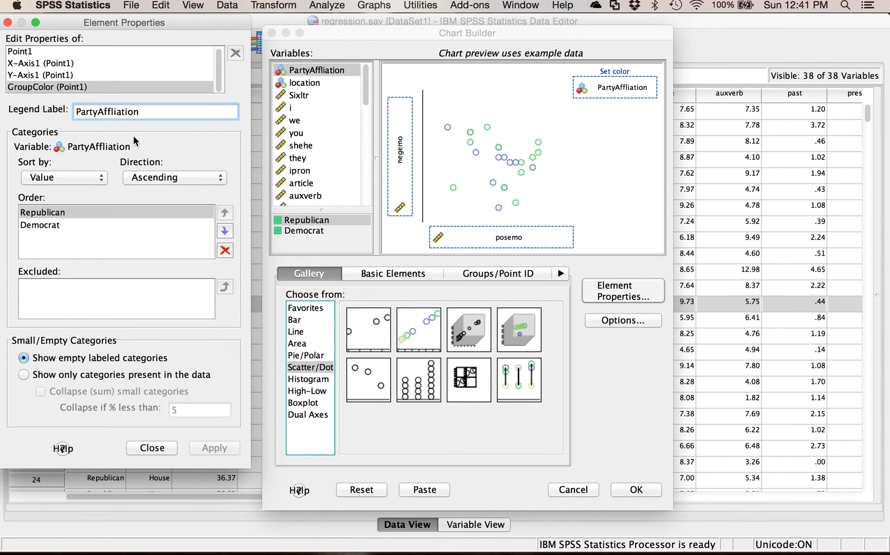
Sort the party categories by value, apply, and generate the grouped negemo-by-posemo scatterplot.
click(55, 218)
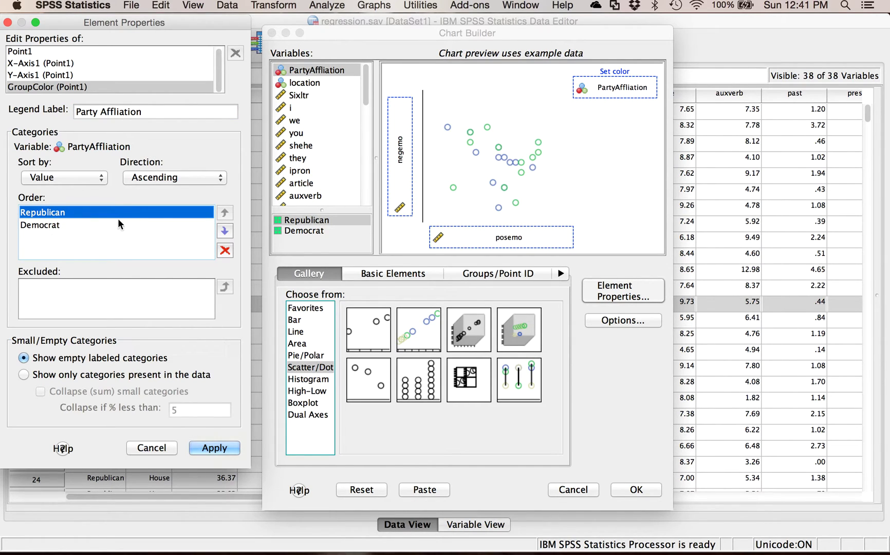
click(224, 230)
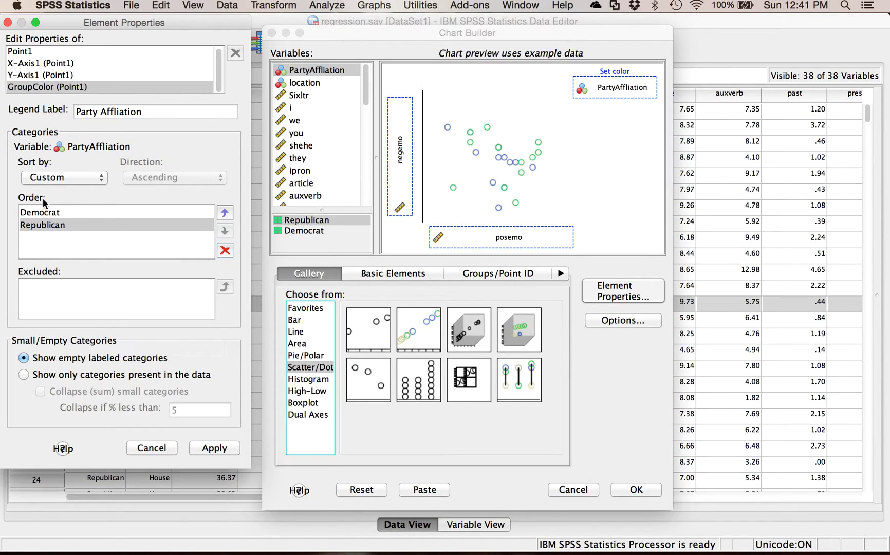
click(73, 180)
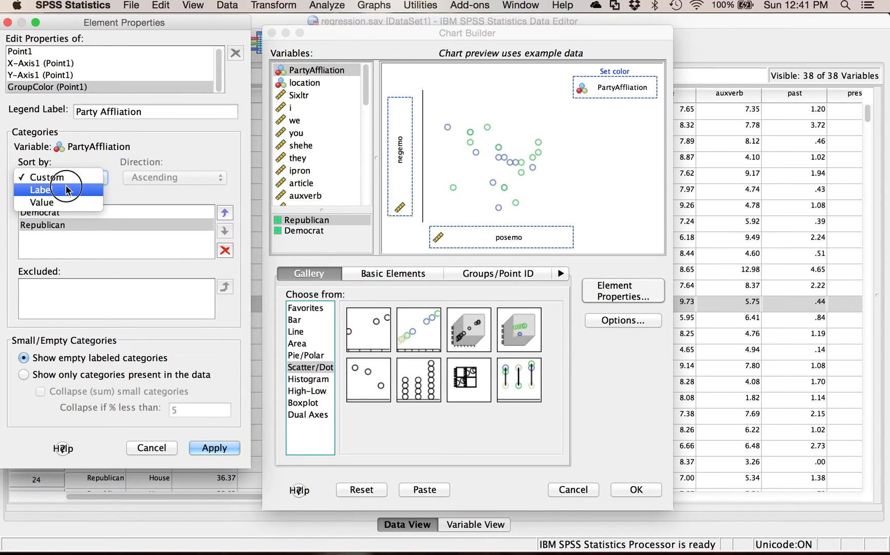
click(66, 186)
click(64, 182)
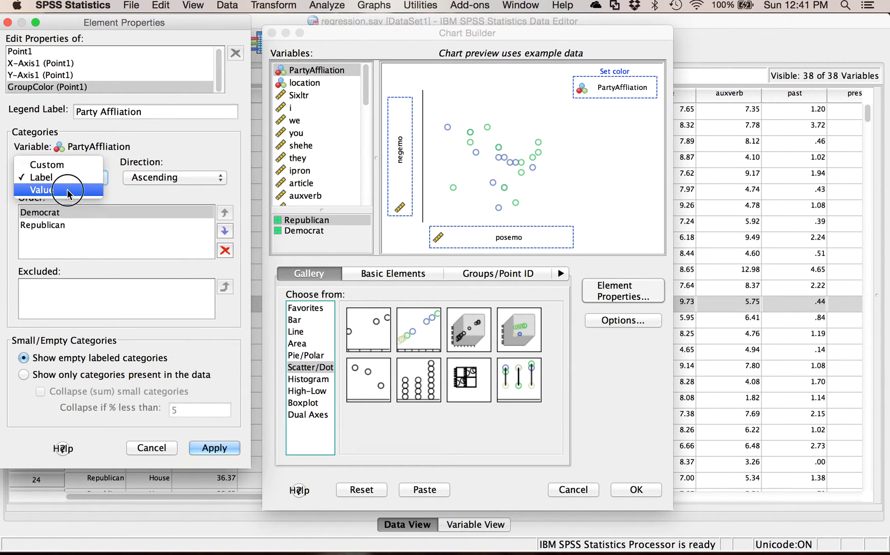
click(66, 189)
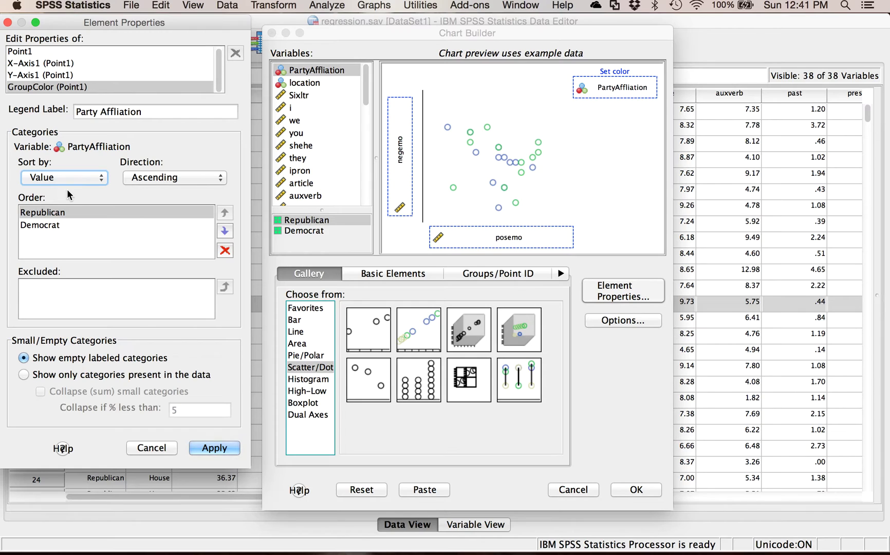
click(212, 447)
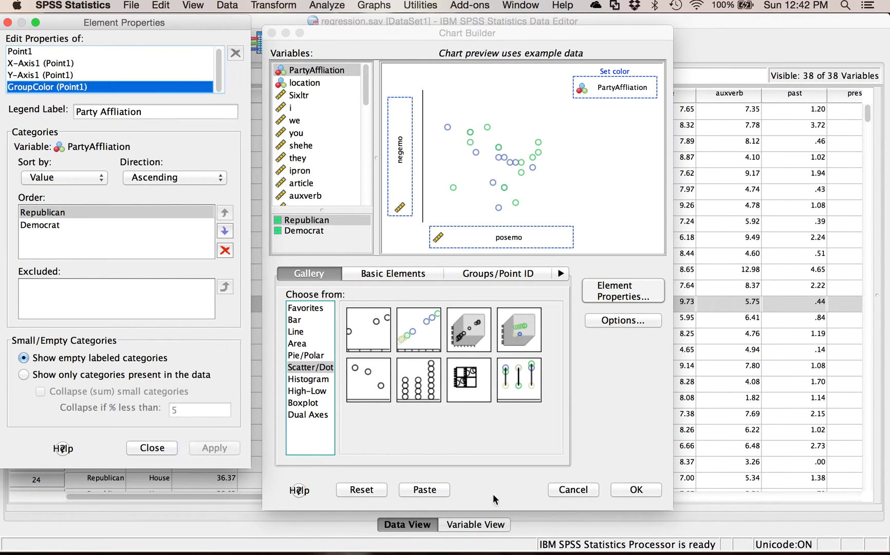
click(633, 491)
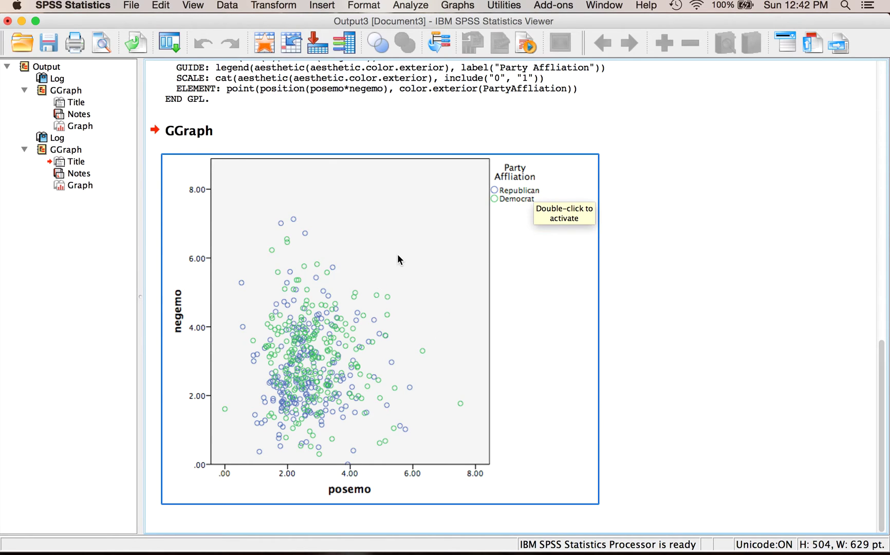
In Chart Editor, retitle the x-axis 'Positive Emotion Words'.
double_click(416, 254)
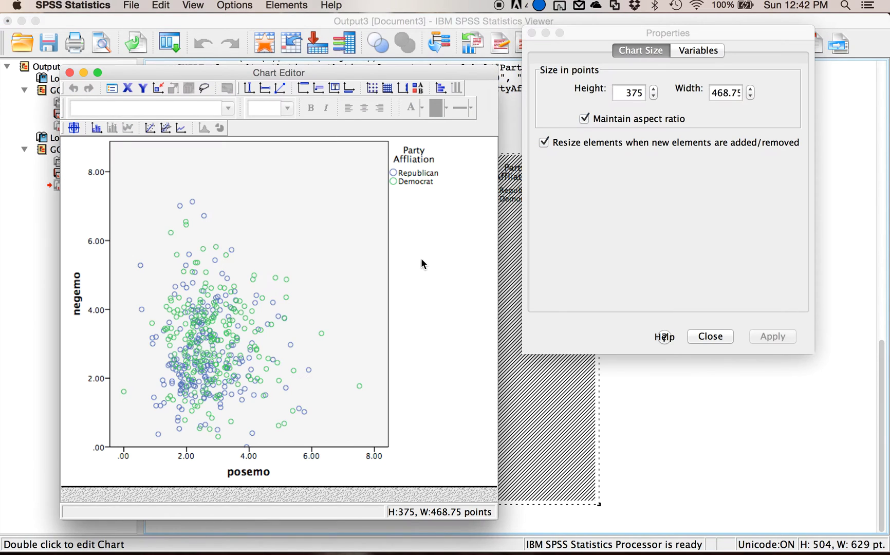
click(249, 473)
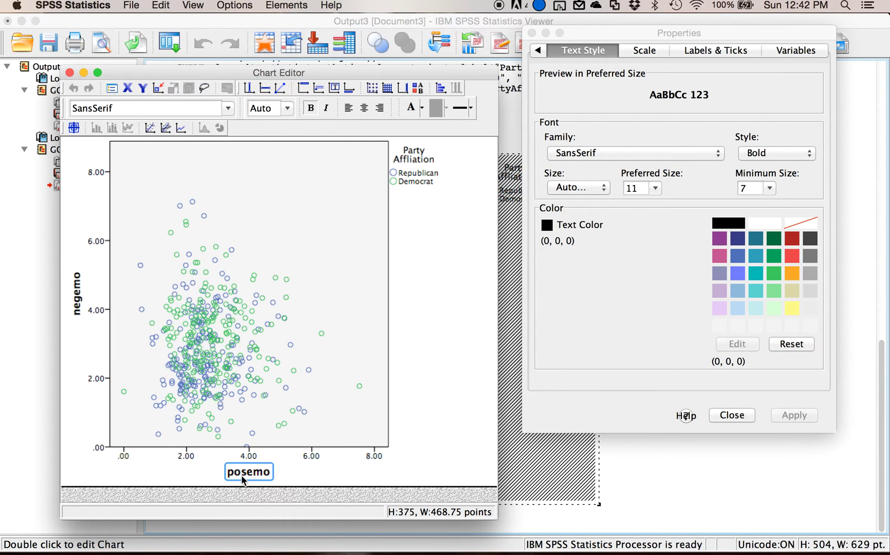
key(Return)
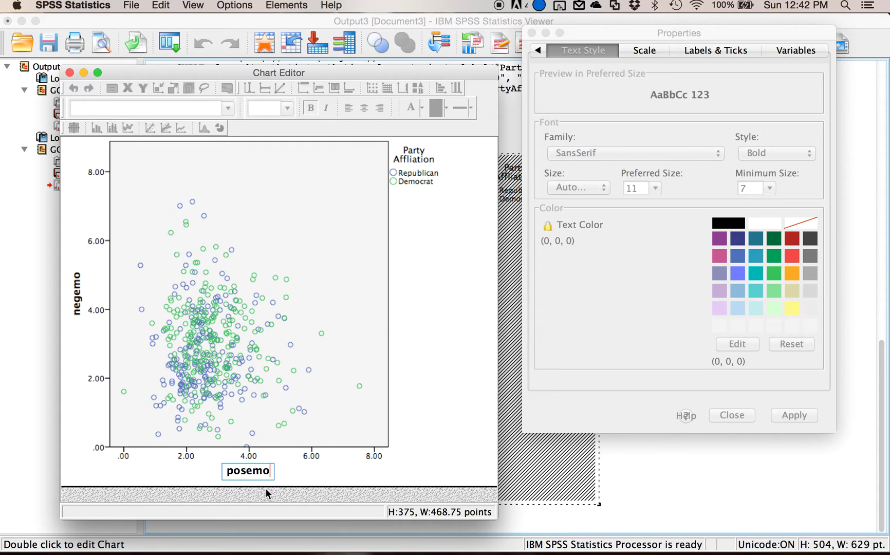
key(Delete)
key(BackSpace)
key(BackSpace)
text(Positive Emotion WOrds)
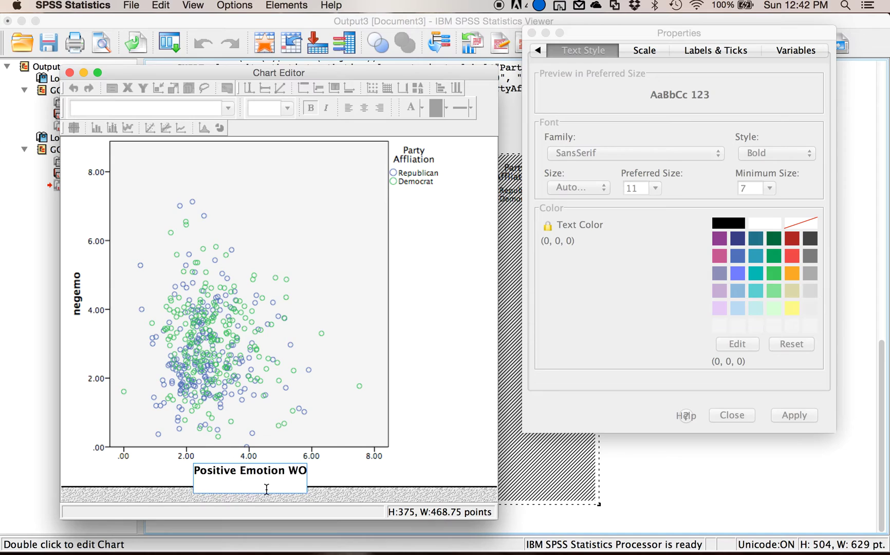
key(BackSpace)
key(BackSpace)
key(BackSpace)
key(BackSpace)
text(ords)
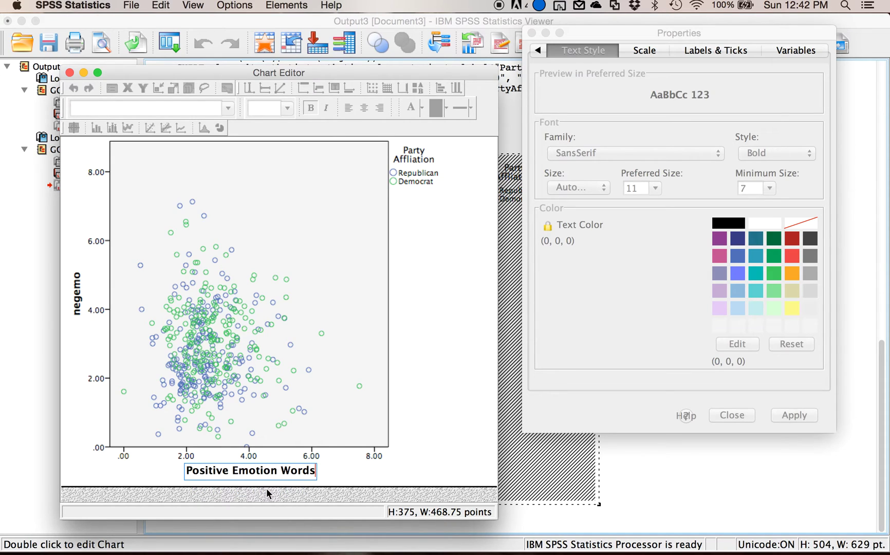
Retitle the y-axis from negemo to 'Negative Emotion Words'.
click(77, 296)
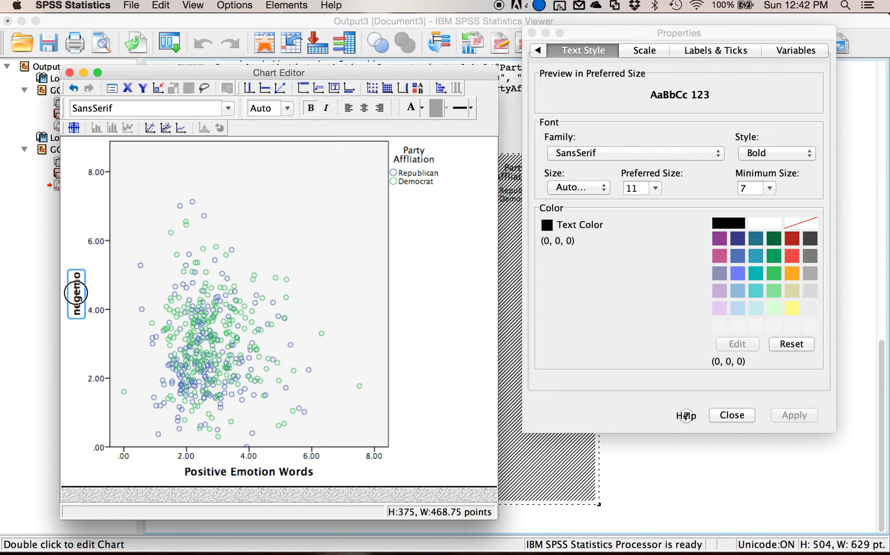
click(77, 295)
drag(114, 278, 73, 283)
text(Negative)
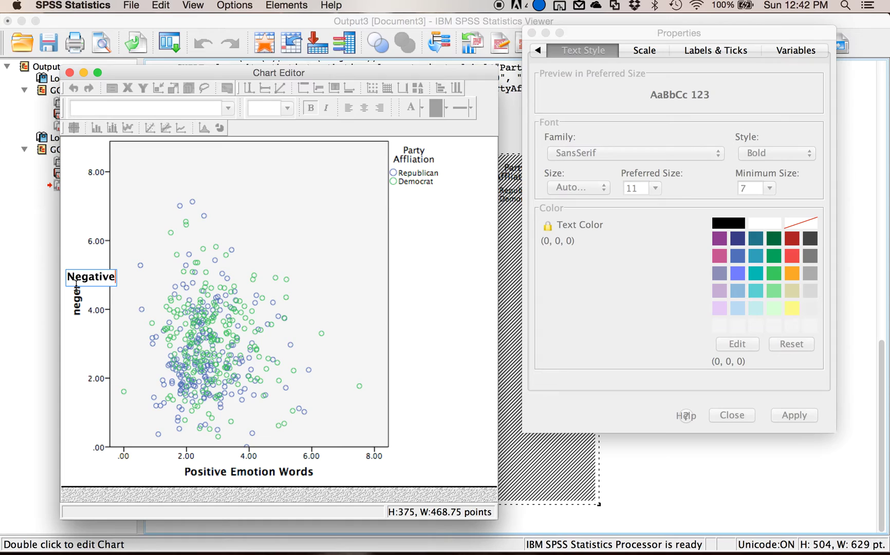
text( Emotion Words)
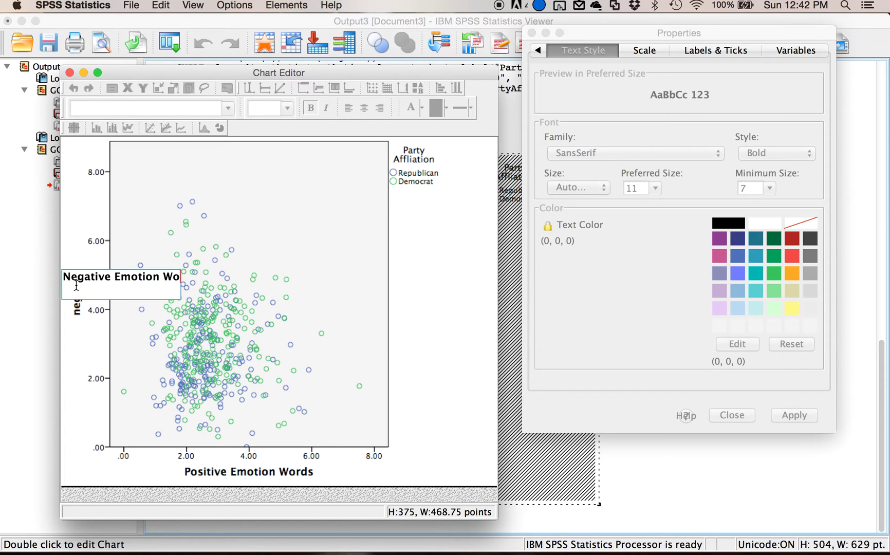
click(76, 246)
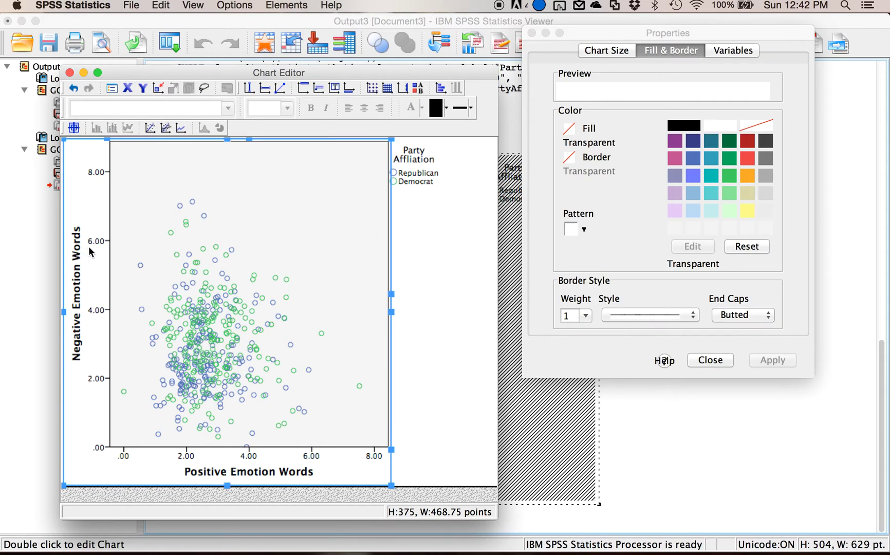
Set the y-axis major increment to 1, then change it to 2.
click(96, 380)
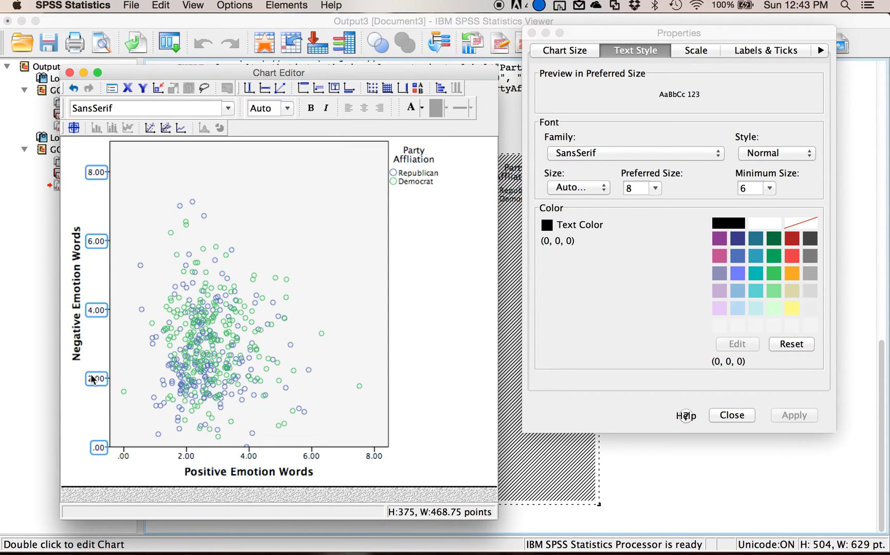
click(687, 56)
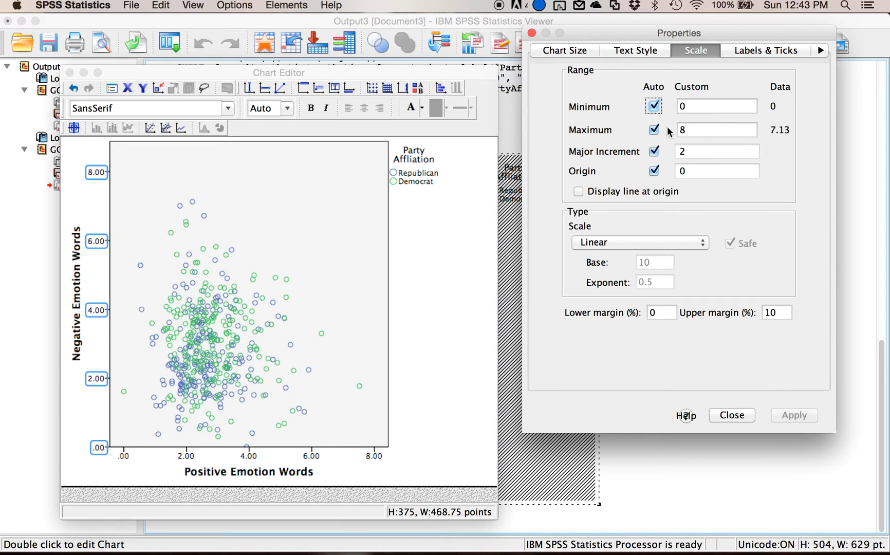
click(655, 151)
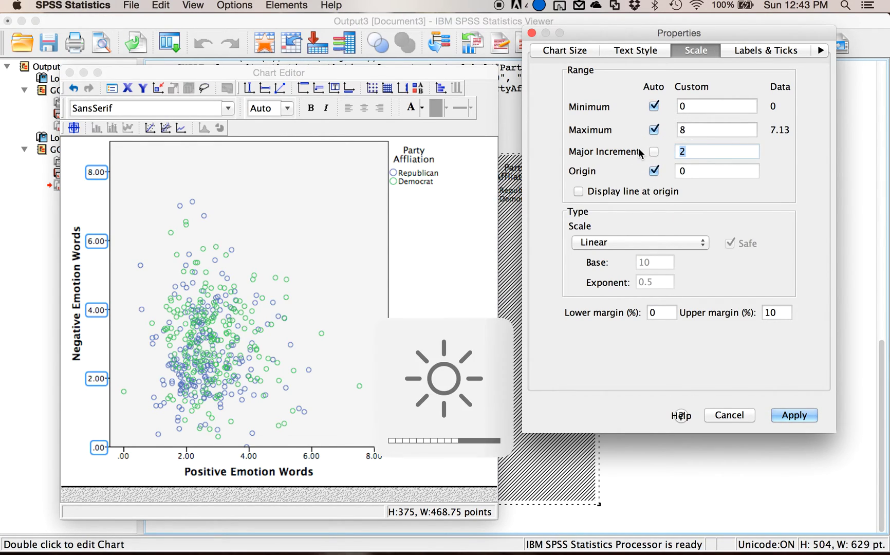
text(1)
click(791, 418)
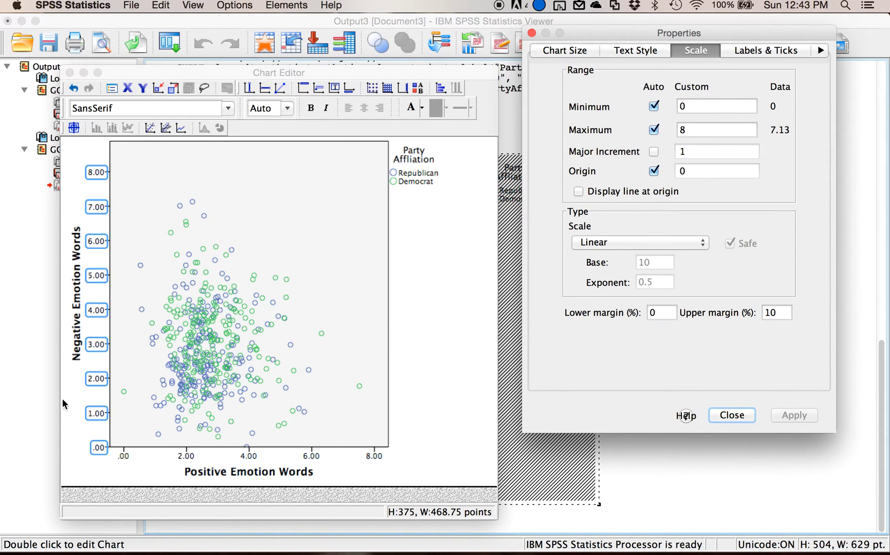
click(653, 151)
double_click(696, 153)
text(2)
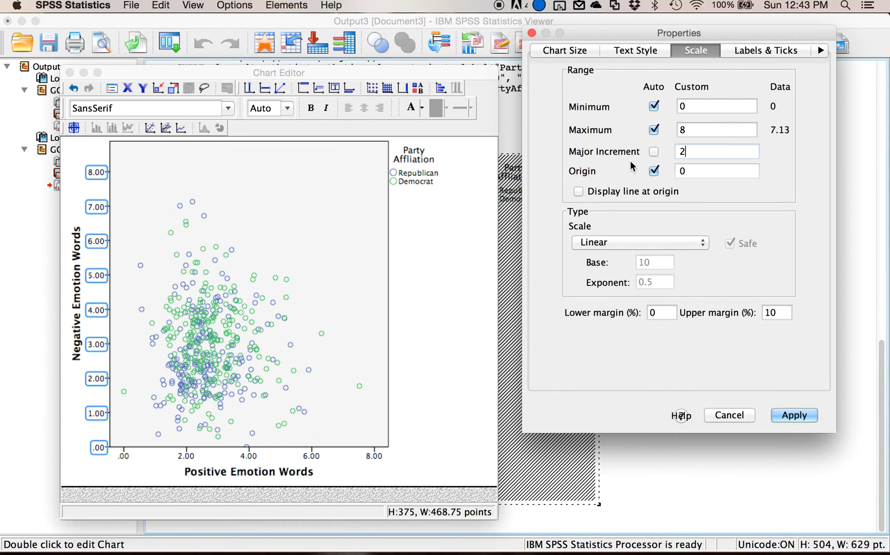
click(793, 415)
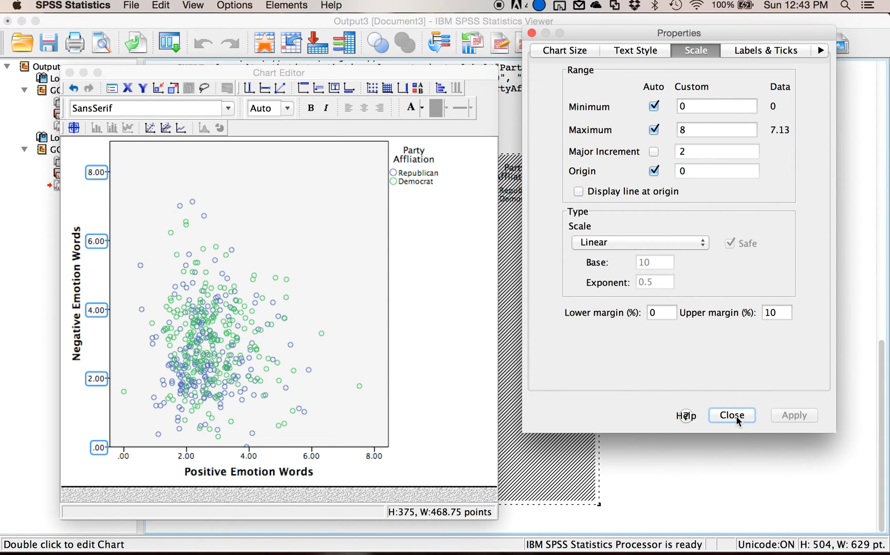
Keep a linear scale and the y-axis title shown, reviewing Text Style and Labels & Ticks, then apply.
click(616, 241)
click(616, 242)
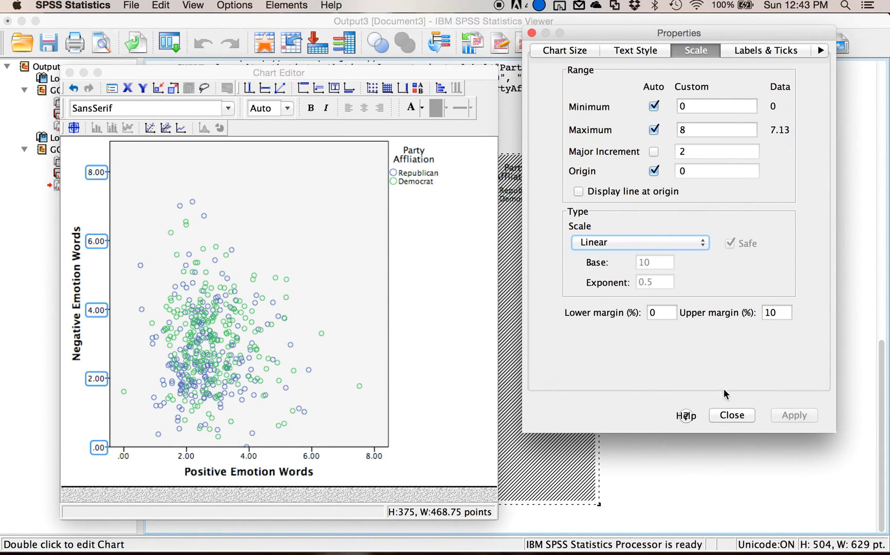
click(643, 52)
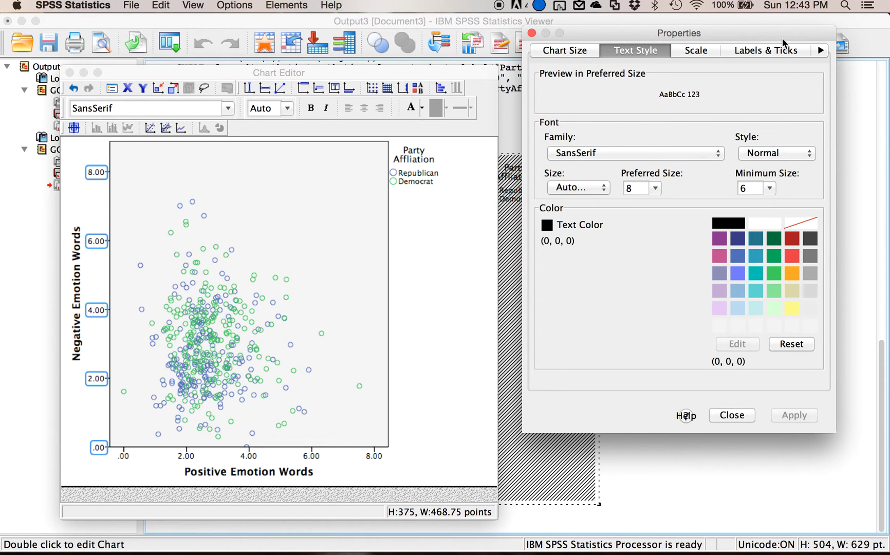
click(780, 54)
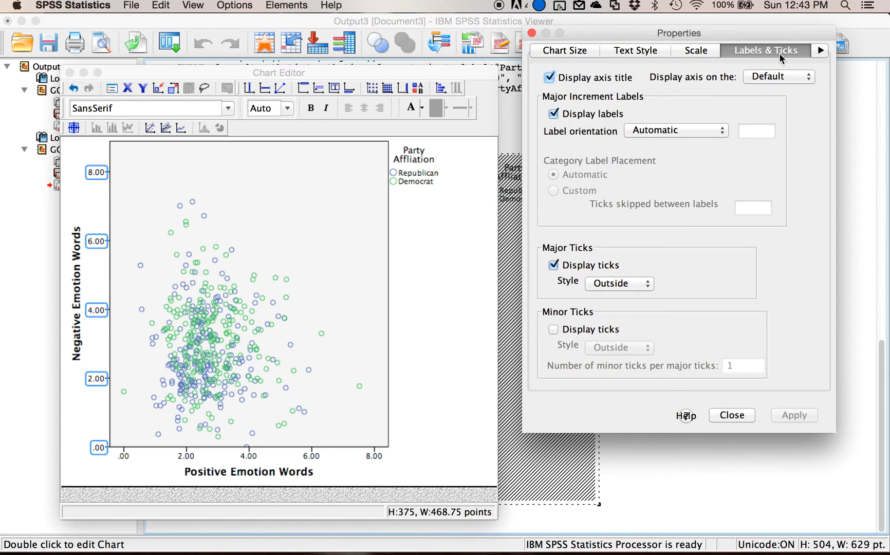
click(579, 78)
click(579, 79)
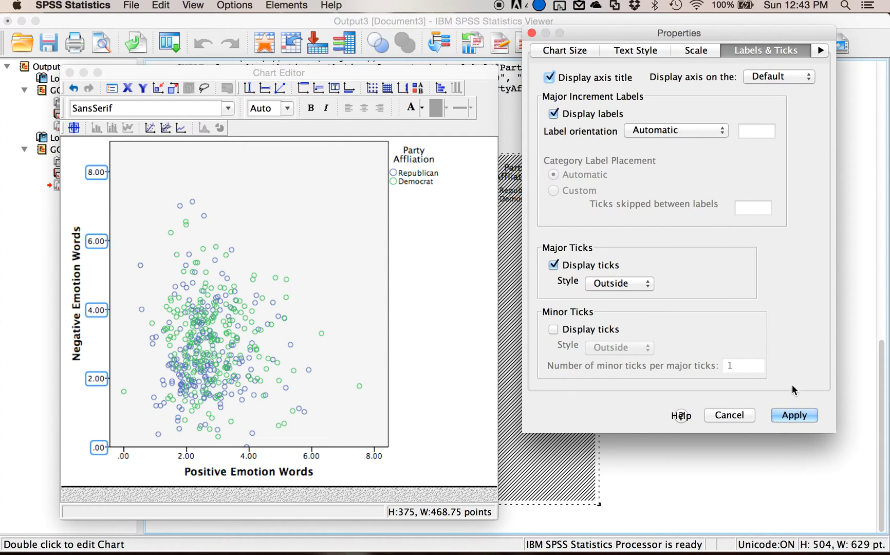
click(789, 415)
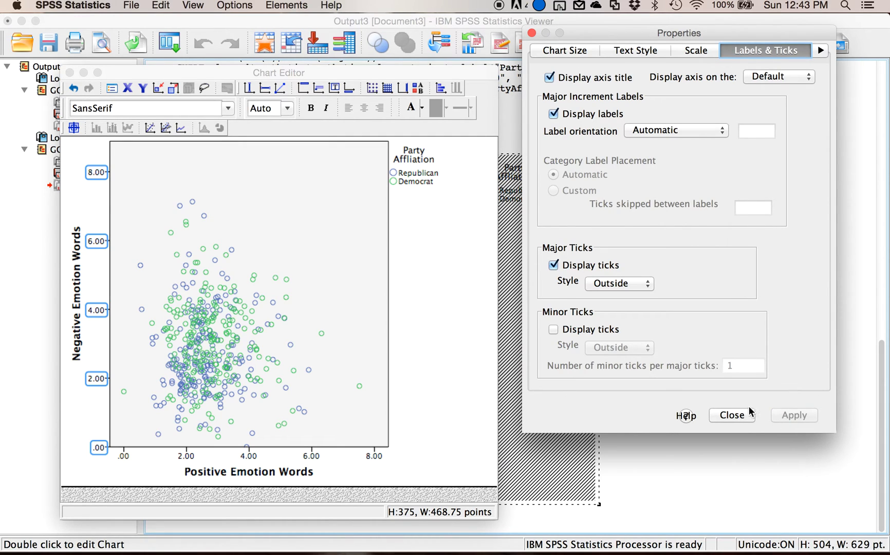
Close the y-axis Properties dialog, leaving the axis at .00 to 8.00 in steps of 2.
click(737, 415)
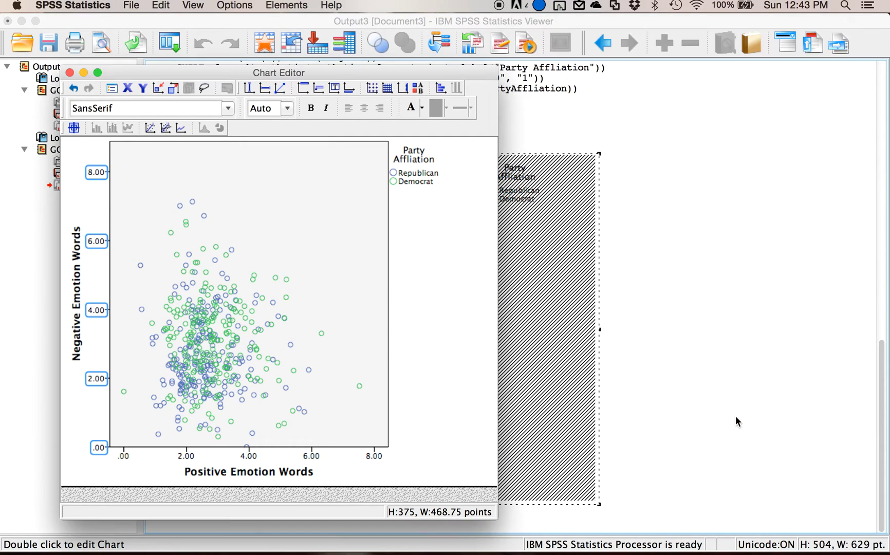
Add linear fit lines for the Republican and Democrat subgroups, without line labels.
click(165, 129)
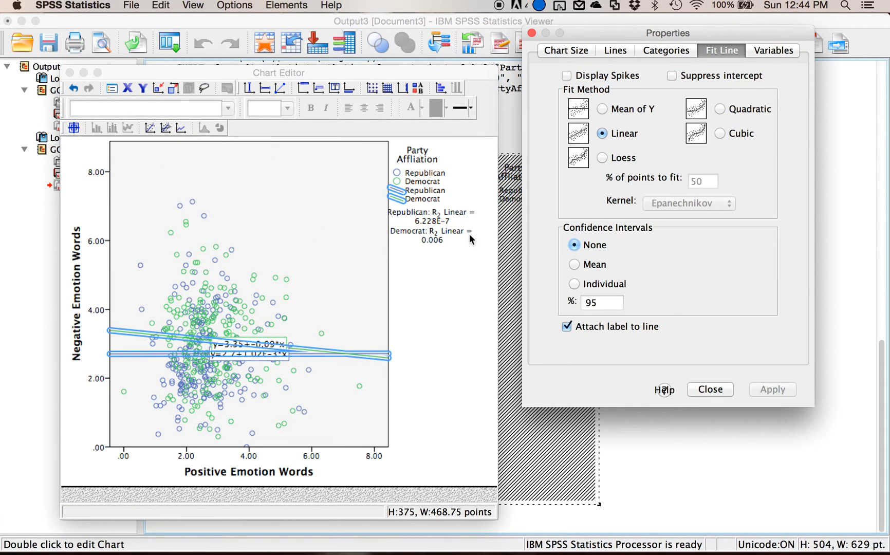
click(611, 332)
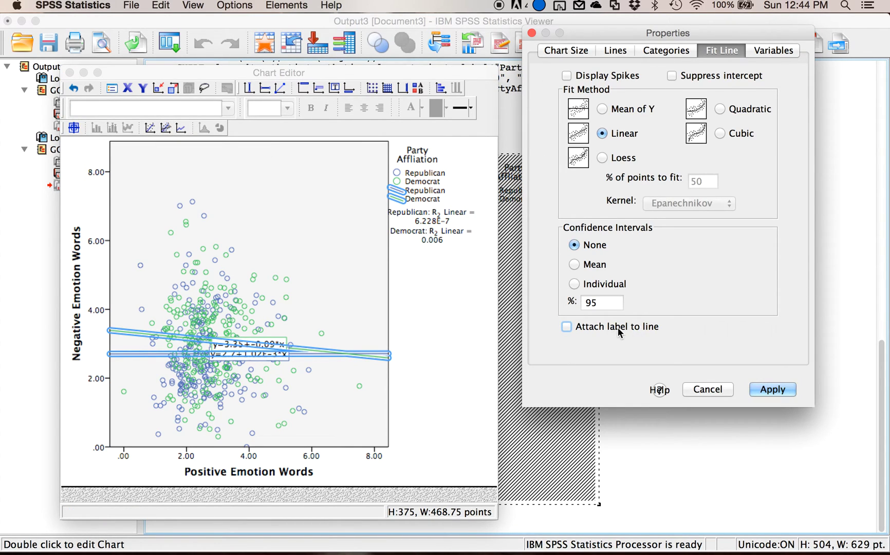
click(753, 392)
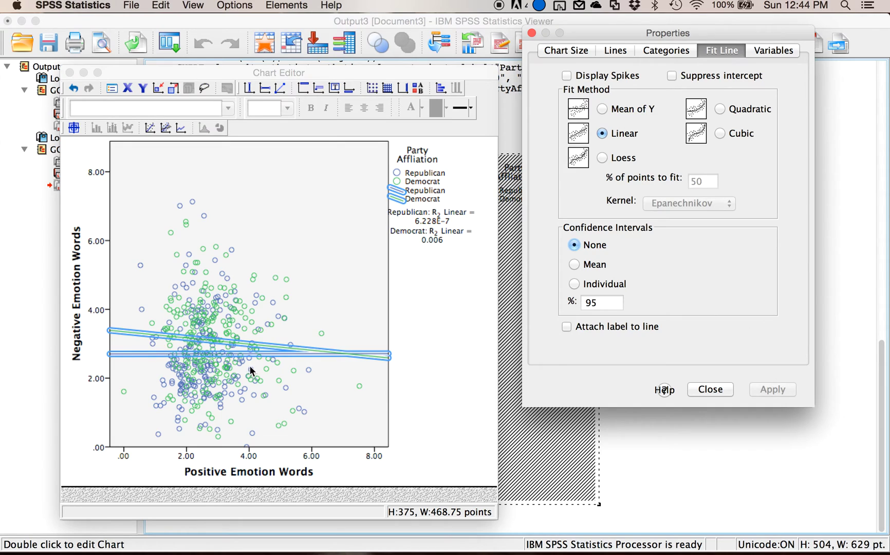
click(530, 34)
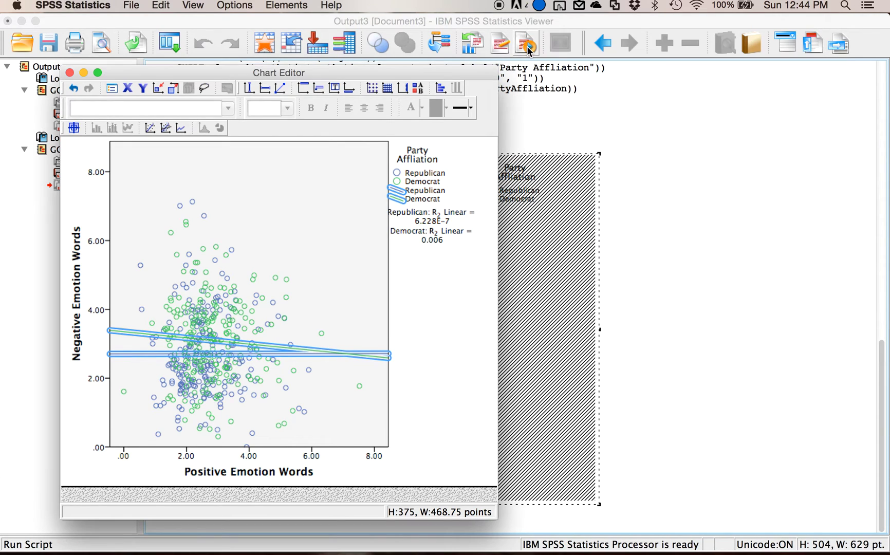
Exit Chart Editor and select the updated scatterplot with per-party fit lines in the Viewer.
click(69, 73)
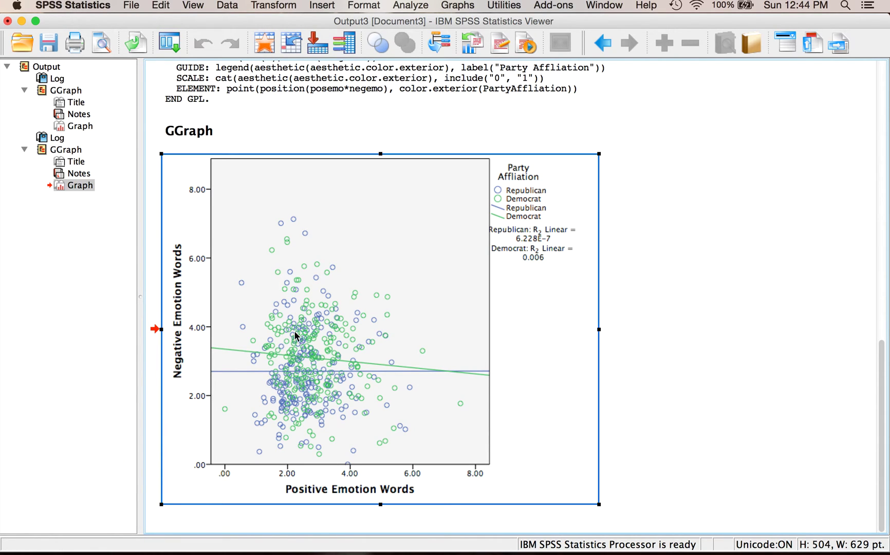
click(370, 401)
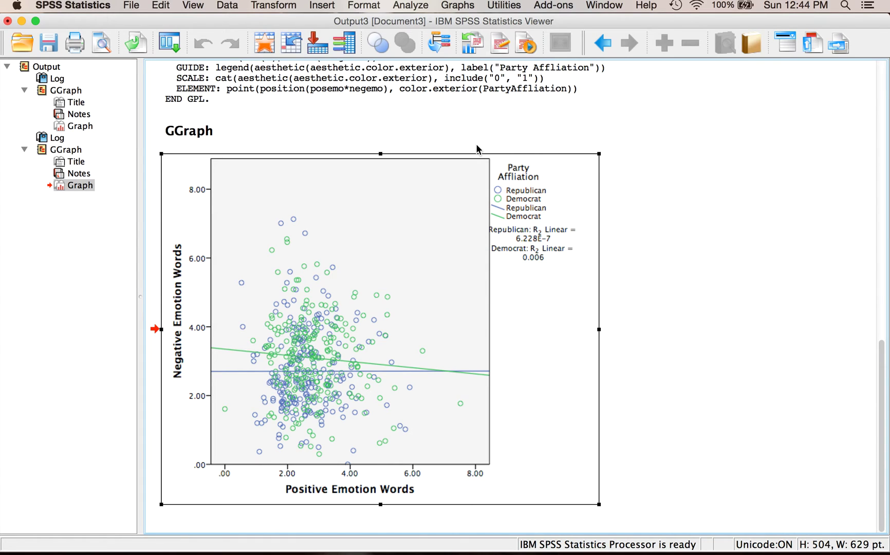
Reopen Chart Builder, reset it, and start a new Scatterplot Matrix chart.
click(459, 6)
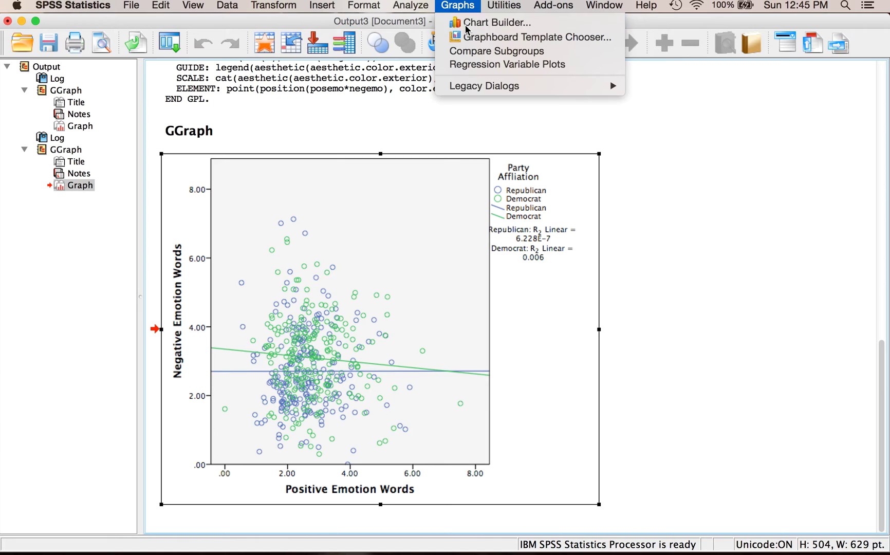
click(467, 23)
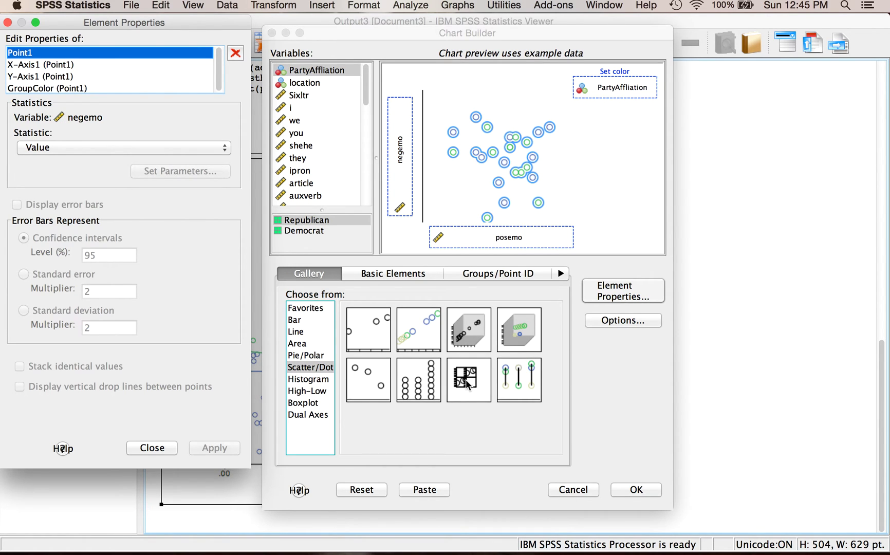
click(361, 490)
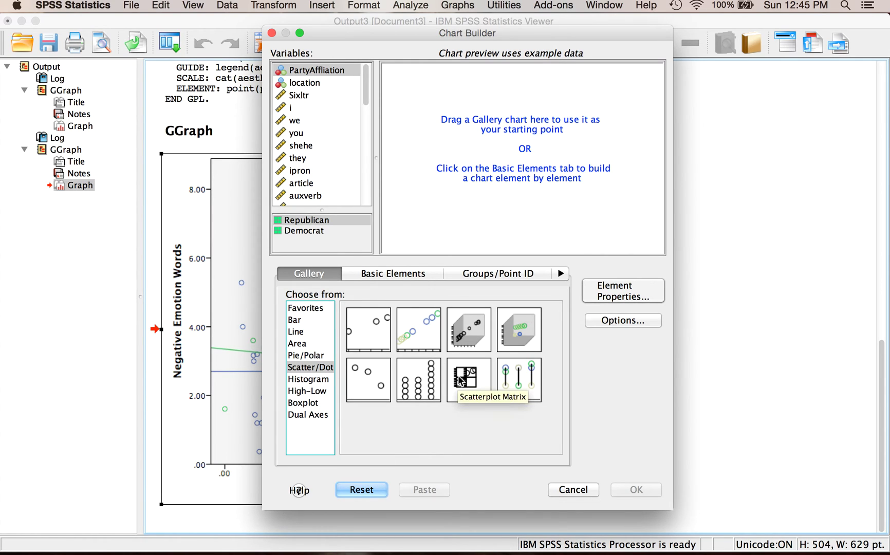
drag(461, 381, 491, 240)
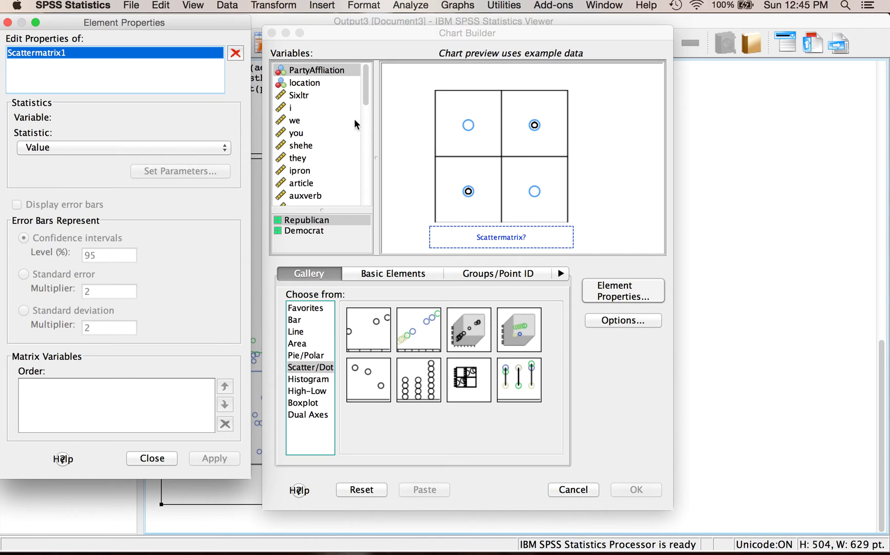
Select posemo and negemo in the variable list.
click(307, 94)
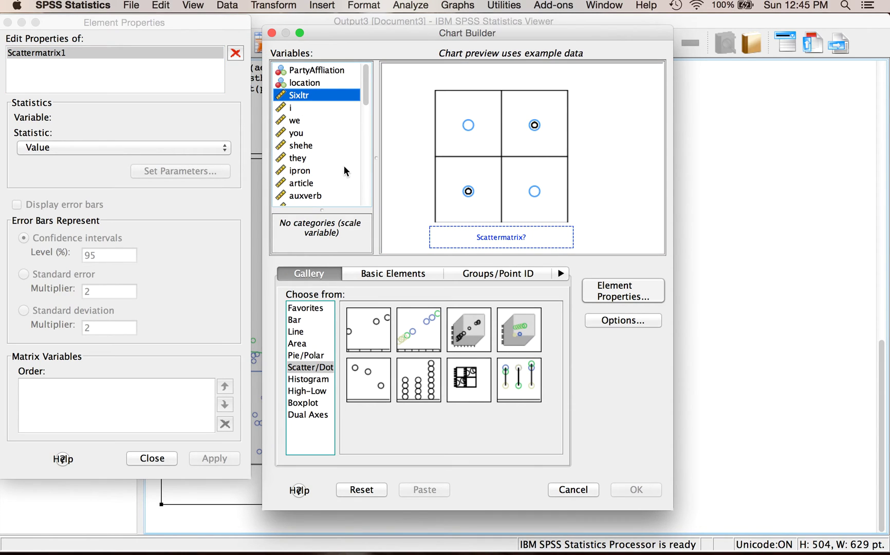
scroll(318, 131, down, 4)
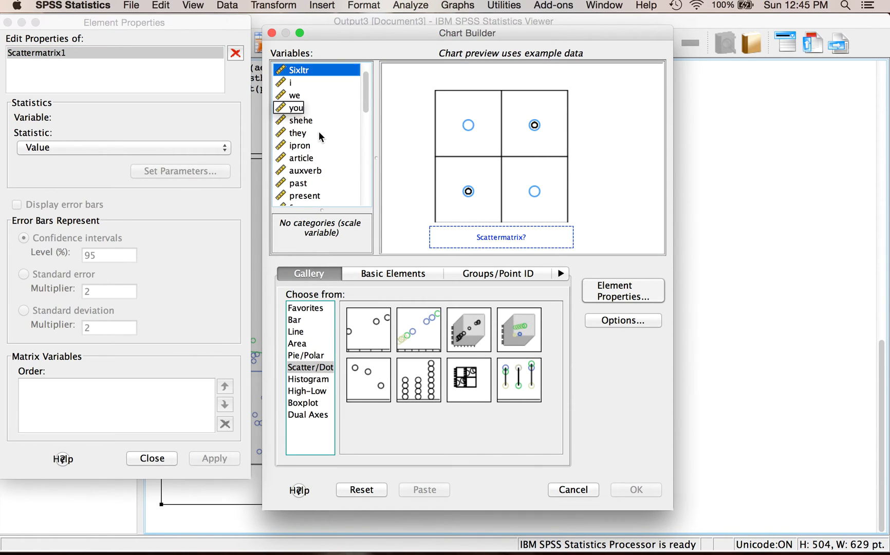
scroll(319, 131, up, 4)
scroll(321, 131, down, 10)
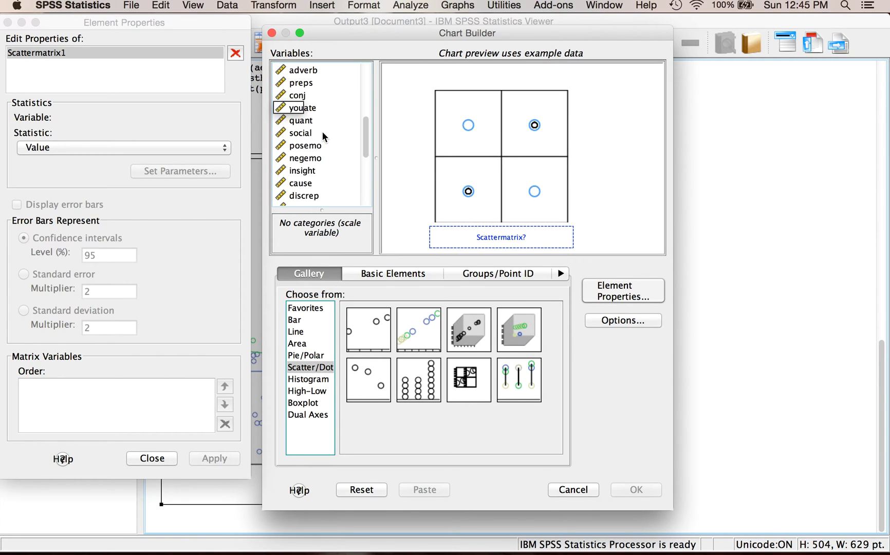
scroll(308, 123, up, 6)
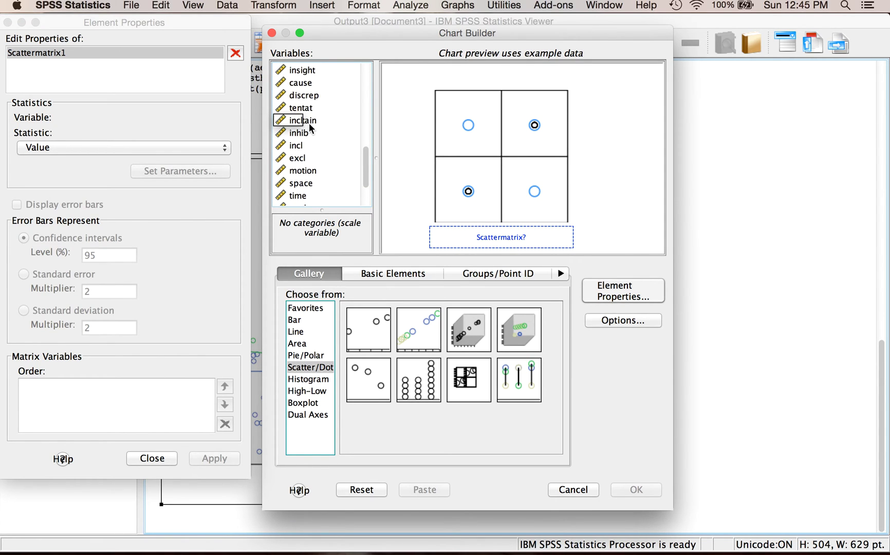
click(306, 95)
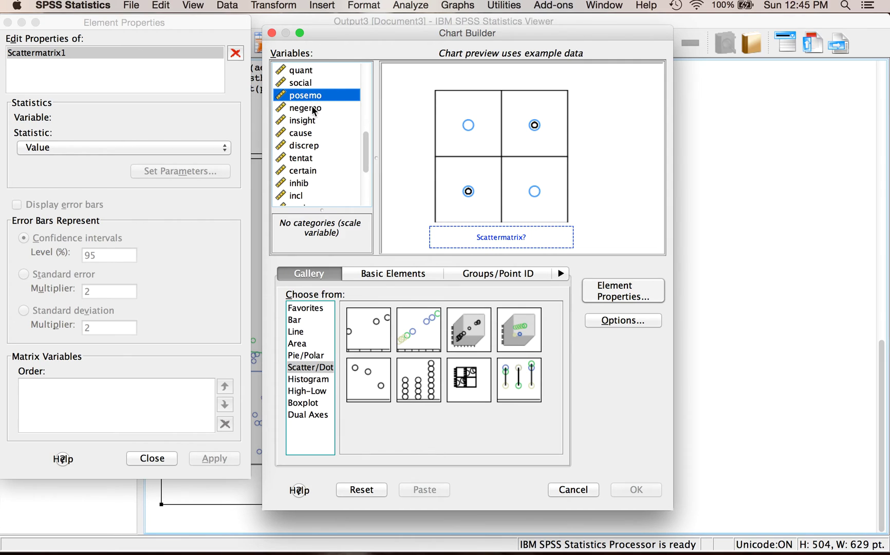
click(312, 109)
shift+click(313, 97)
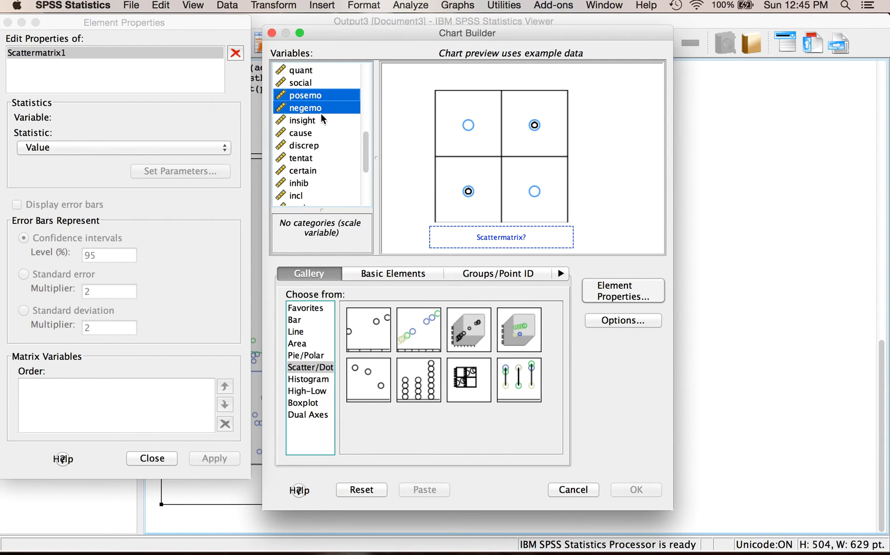
scroll(326, 136, down, 7)
drag(326, 136, 325, 135)
scroll(325, 135, down, 2)
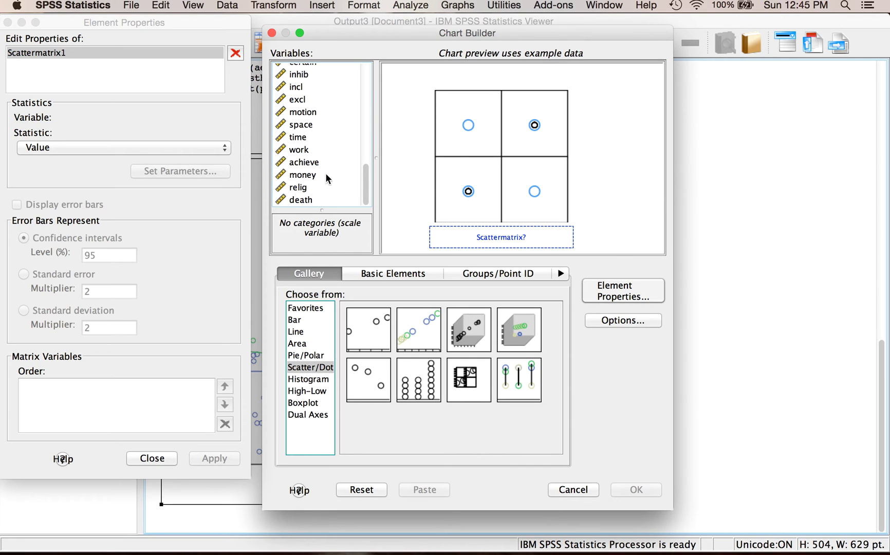
Drag death, posemo and negemo together into the Scattermatrix drop zone.
click(302, 202)
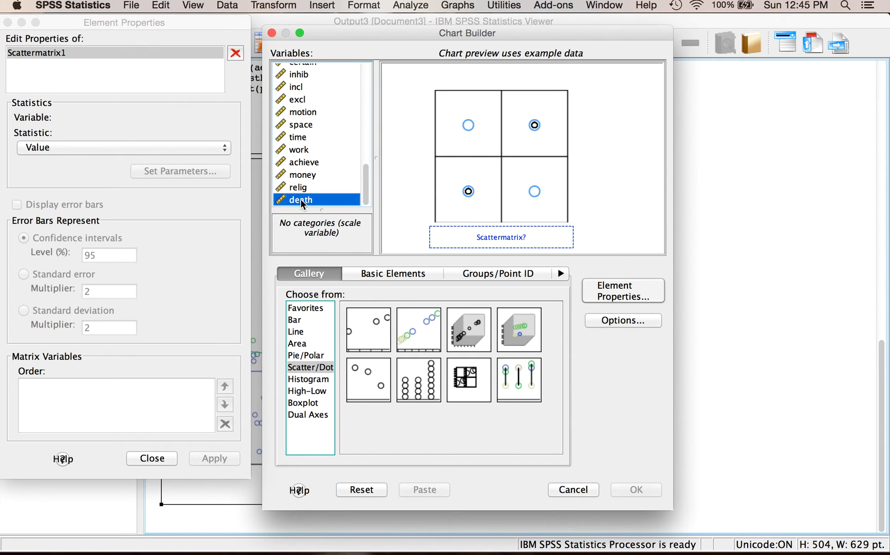
scroll(311, 197, up, 12)
click(305, 132)
shift+click(306, 145)
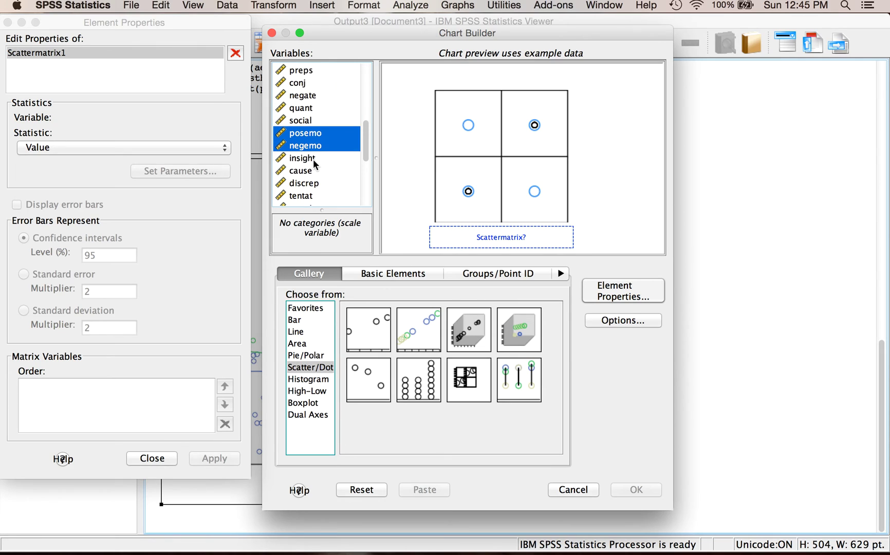
drag(308, 139, 453, 238)
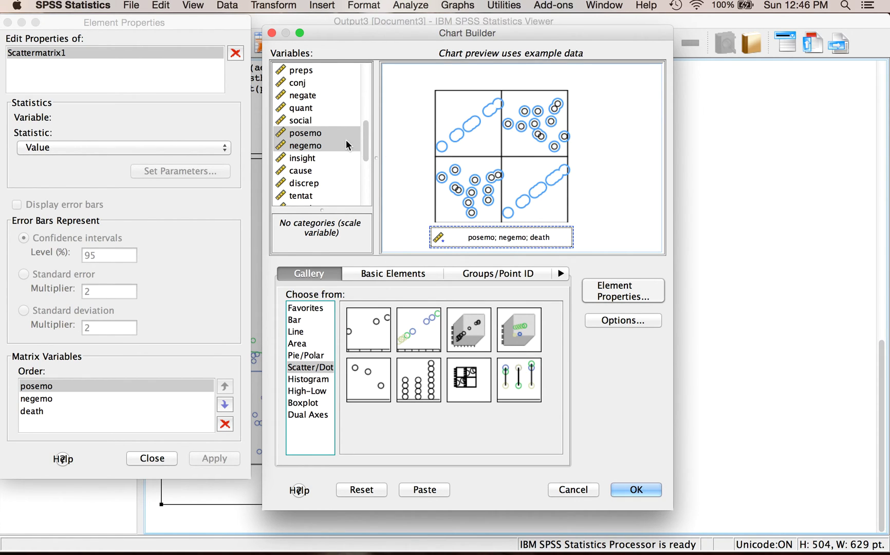
scroll(346, 139, down, 3)
scroll(344, 138, up, 5)
scroll(344, 135, down, 3)
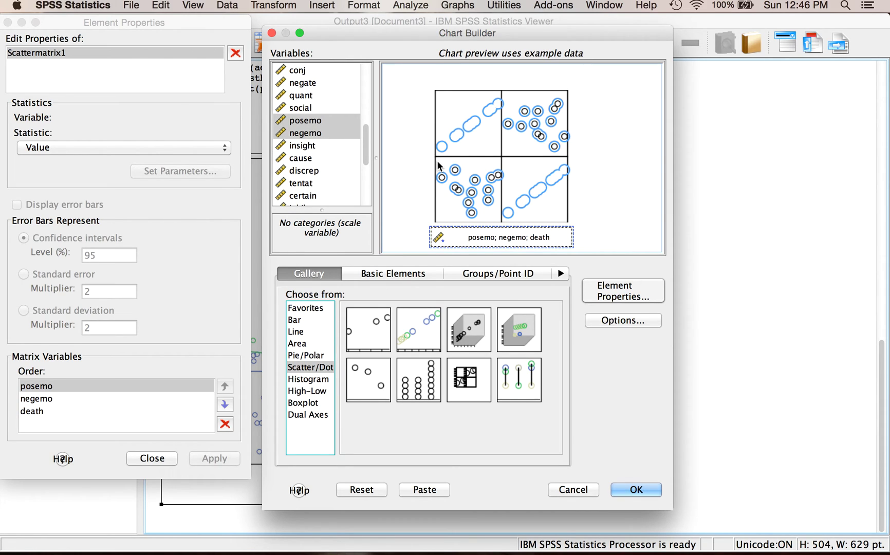
scroll(353, 163, up, 1)
scroll(360, 161, up, 3)
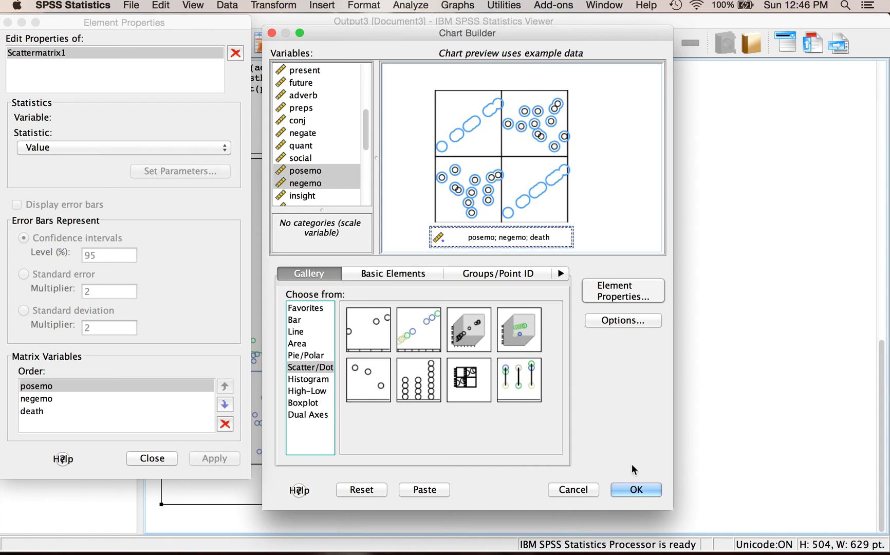
Generate the posemo, negemo and death scatterplot matrix and select it in the Viewer.
click(635, 491)
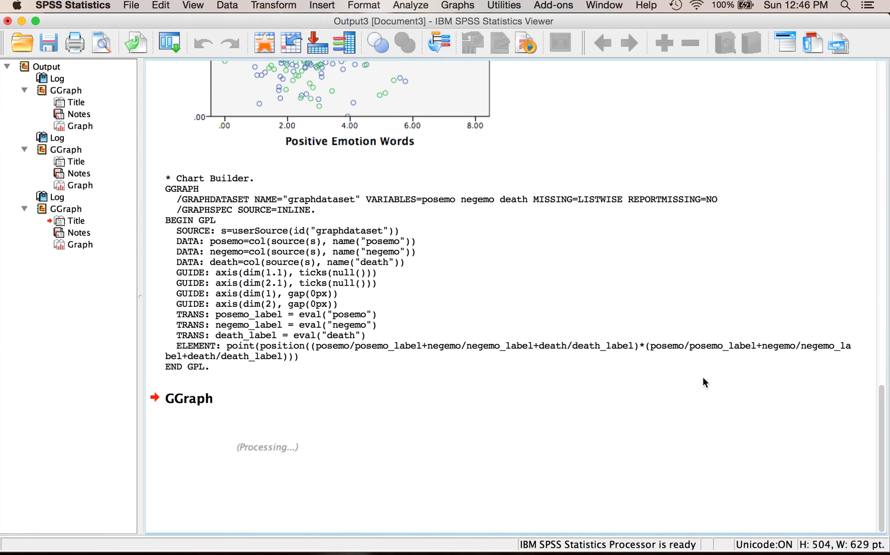
click(693, 377)
scroll(668, 359, down, 5)
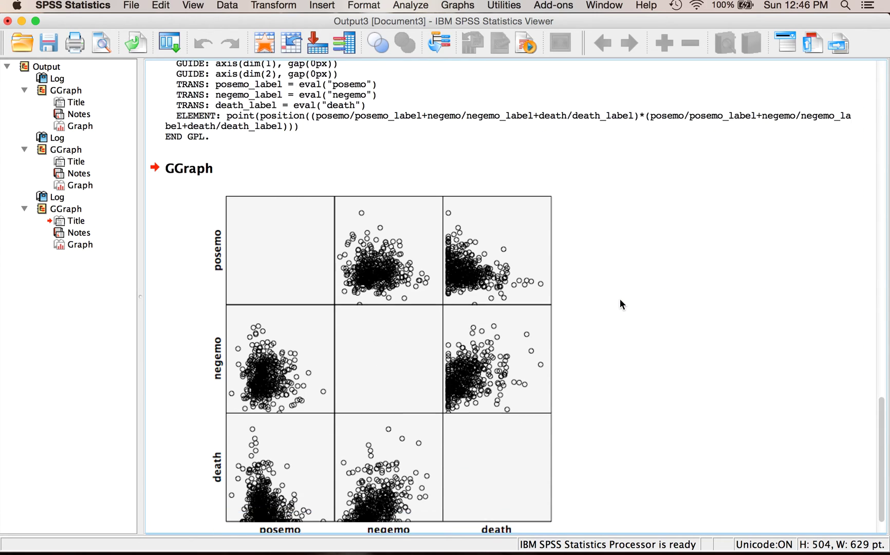
click(257, 414)
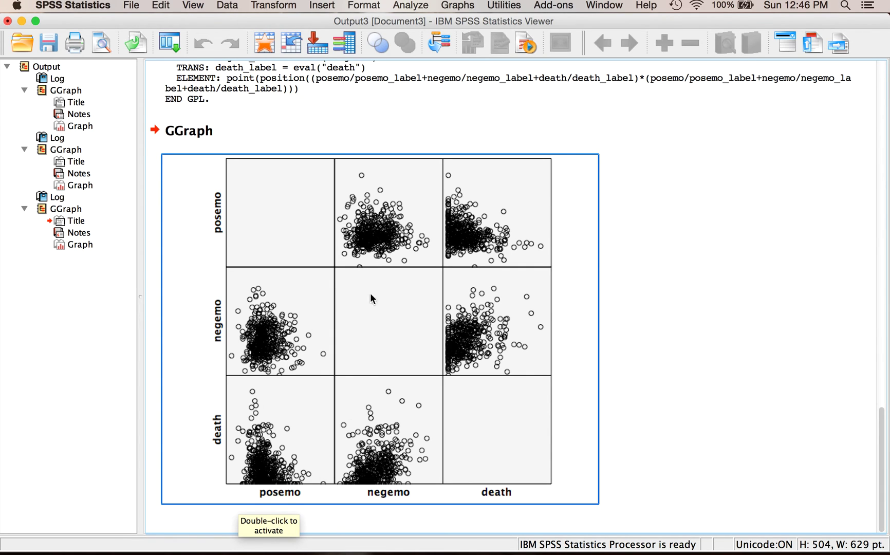
Add a total linear fit line to the scatterplot matrix in Chart Editor, then return to the Viewer.
double_click(397, 318)
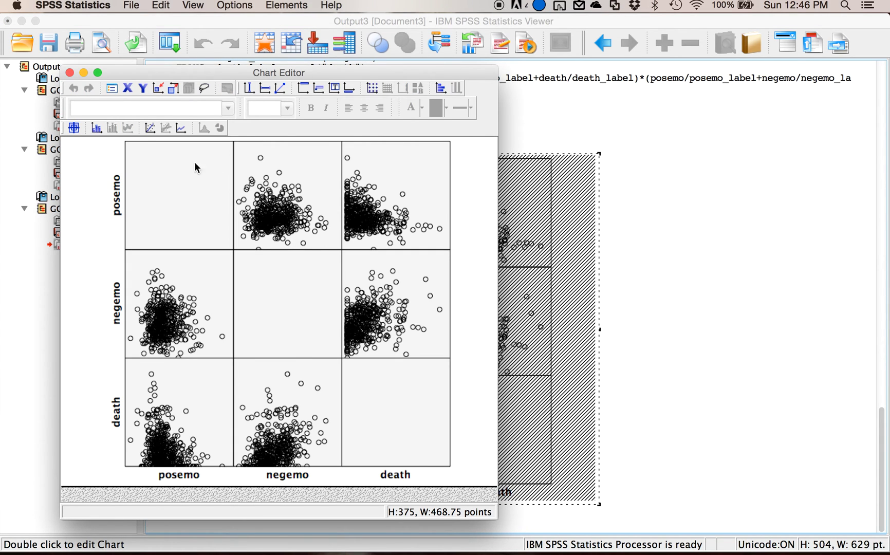
click(149, 127)
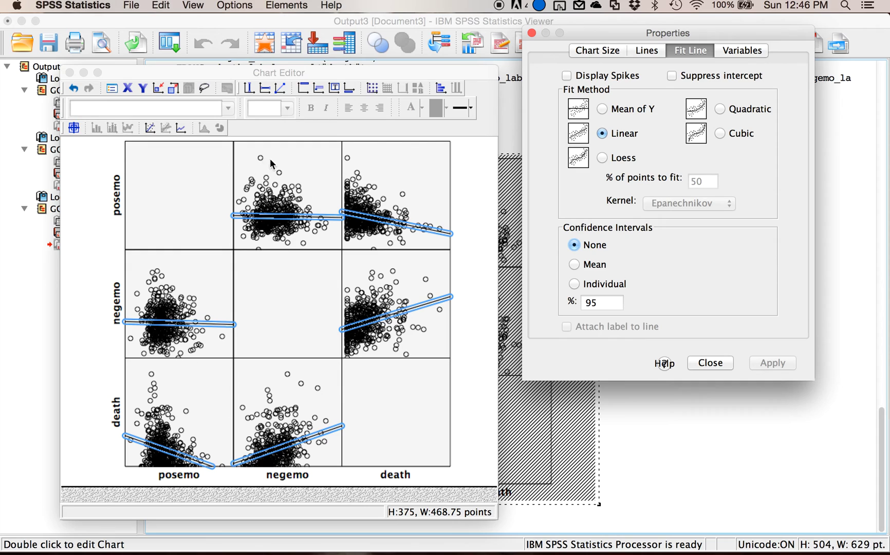
click(710, 362)
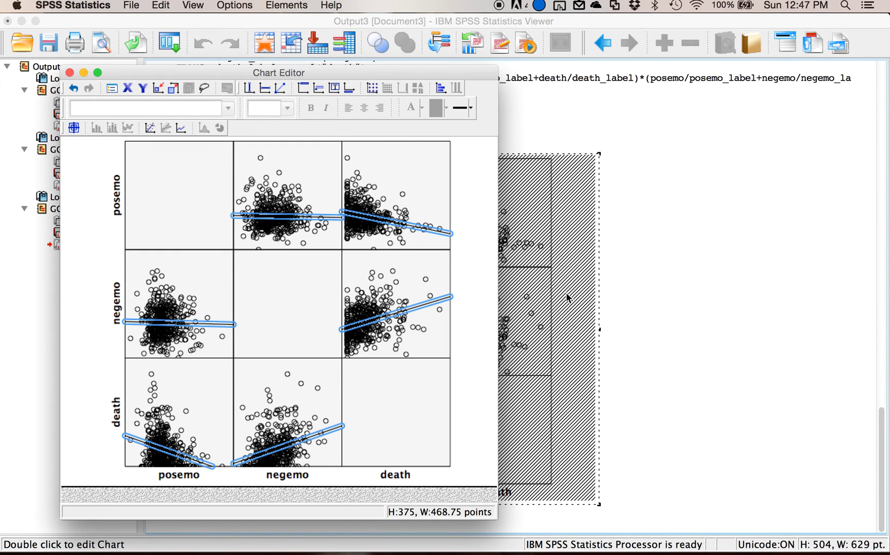
click(69, 73)
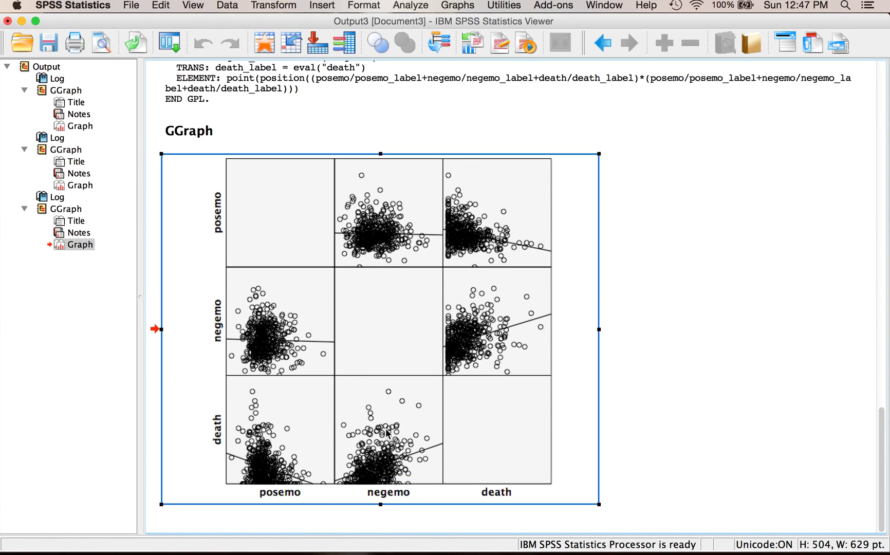
click(664, 303)
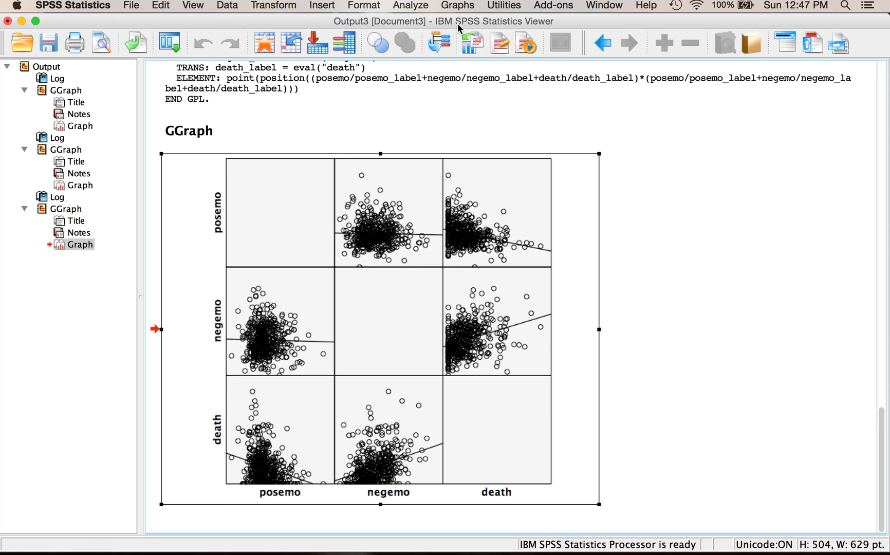
Choose Matrix Scatter from the legacy Scatter/Dot chart types and define it.
click(461, 6)
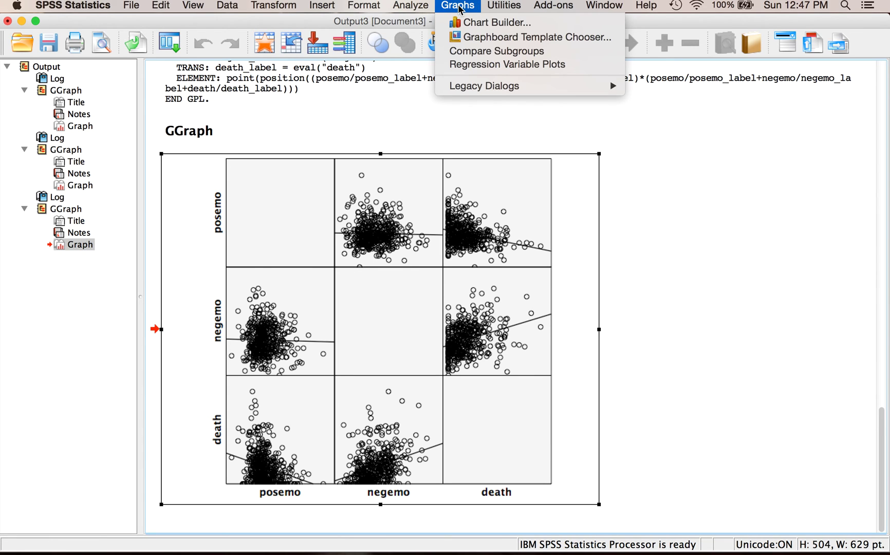
mouse_move(495, 87)
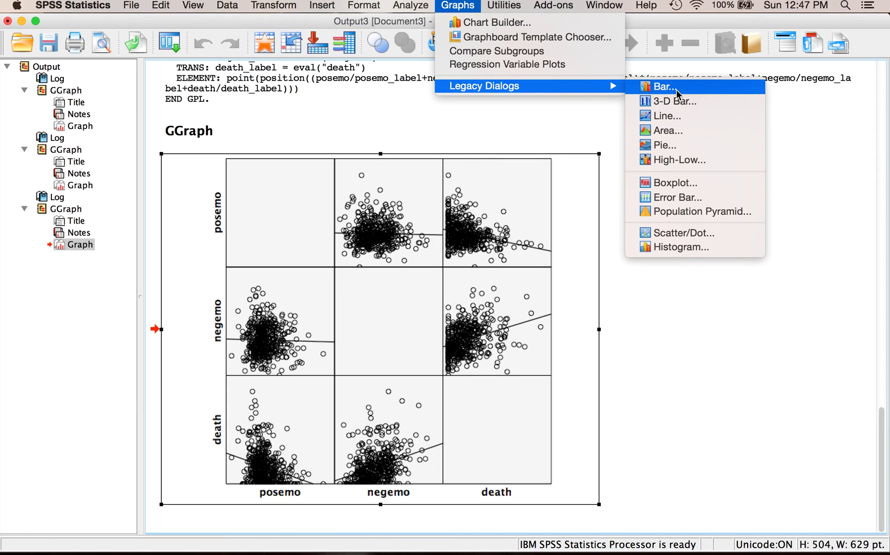
click(668, 235)
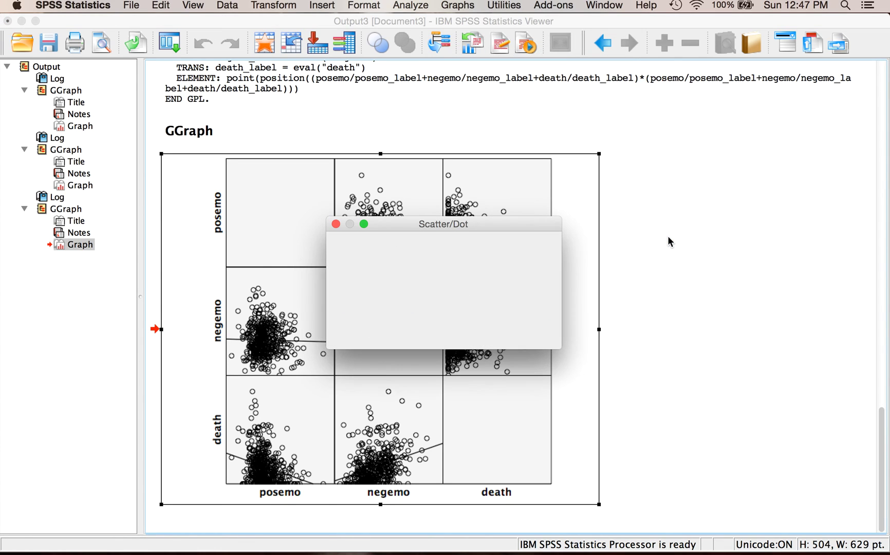
click(426, 261)
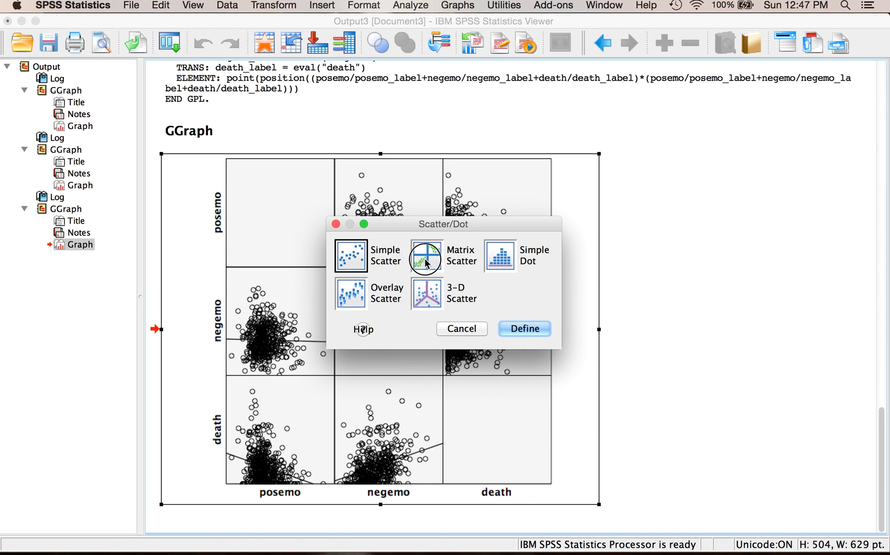
click(519, 329)
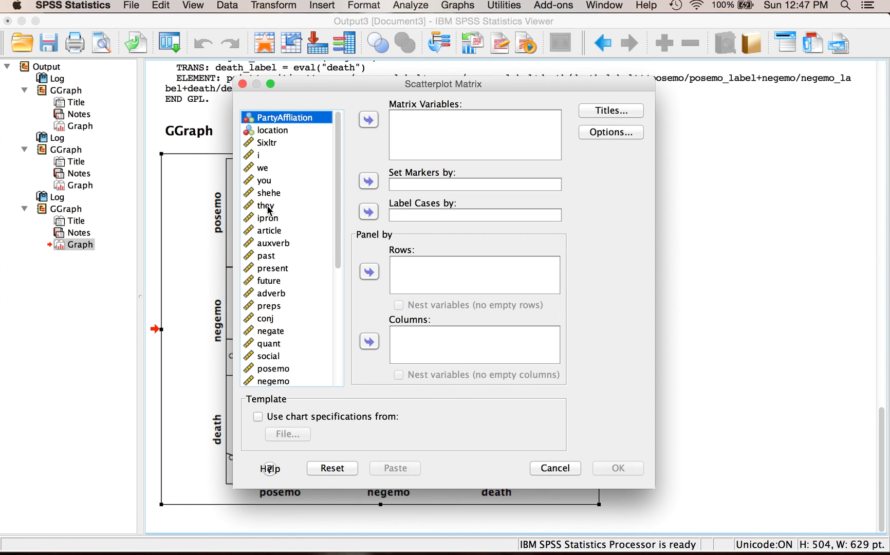
Add i, we, you, shehe, they and ipron as matrix variables and create the chart.
click(263, 159)
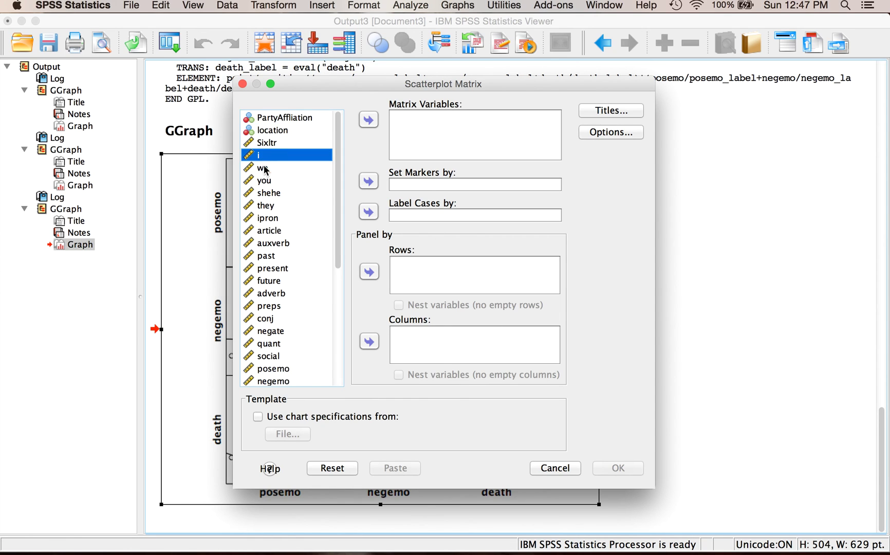
shift+click(267, 219)
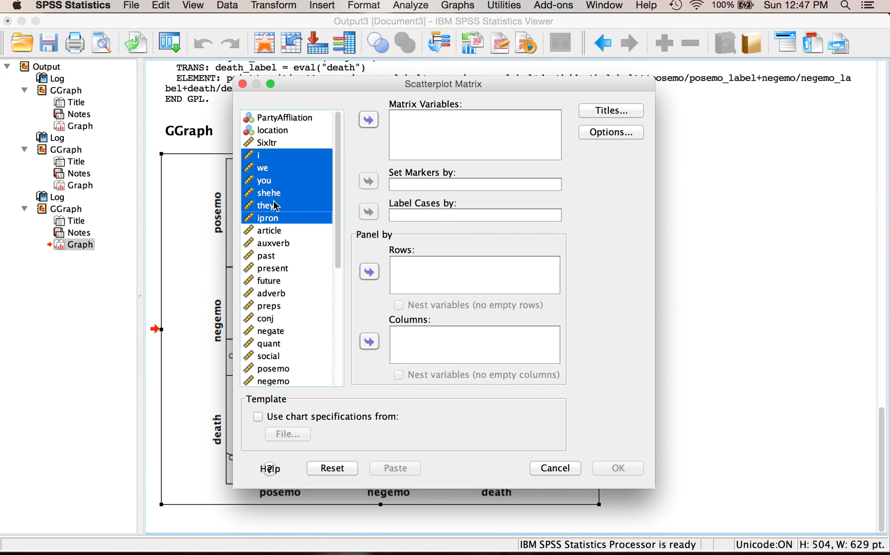
click(367, 121)
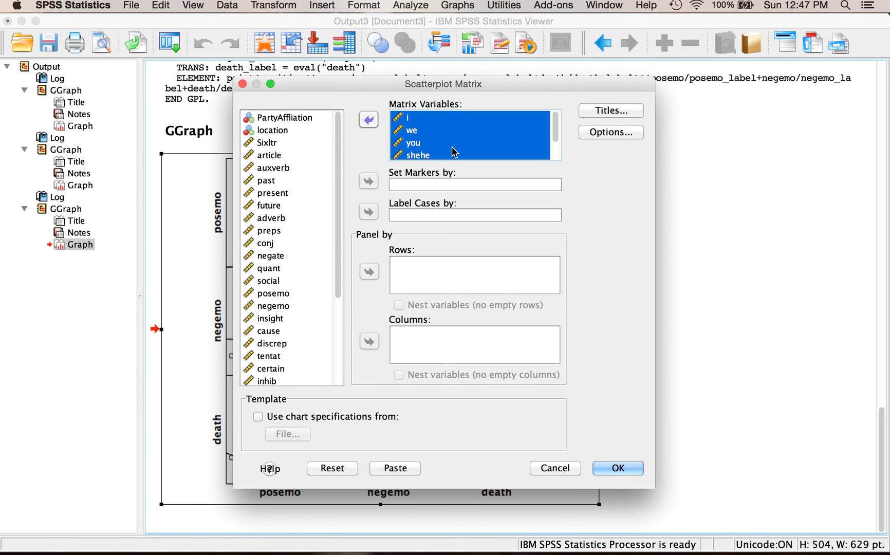
scroll(454, 151, down, 2)
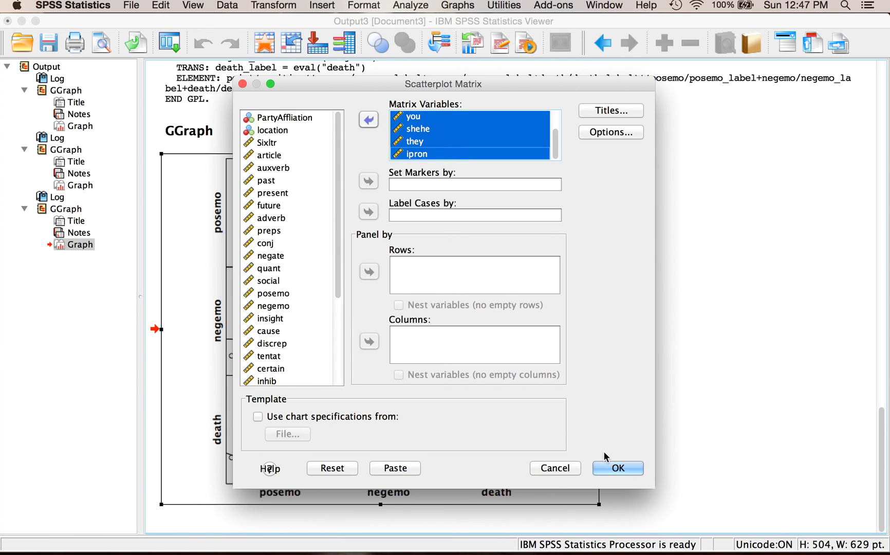
click(617, 468)
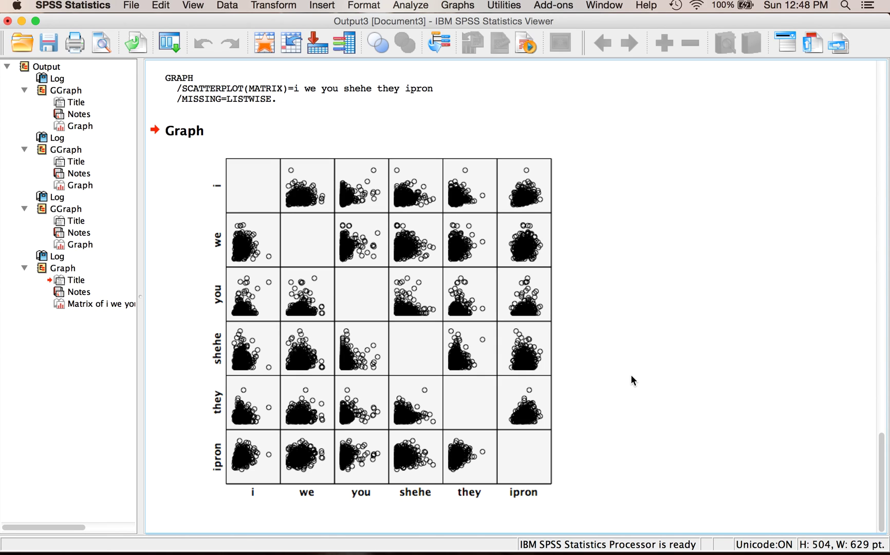
Dismiss the Graphs menu and select the new pronoun scatterplot matrix chart in the Viewer.
click(451, 5)
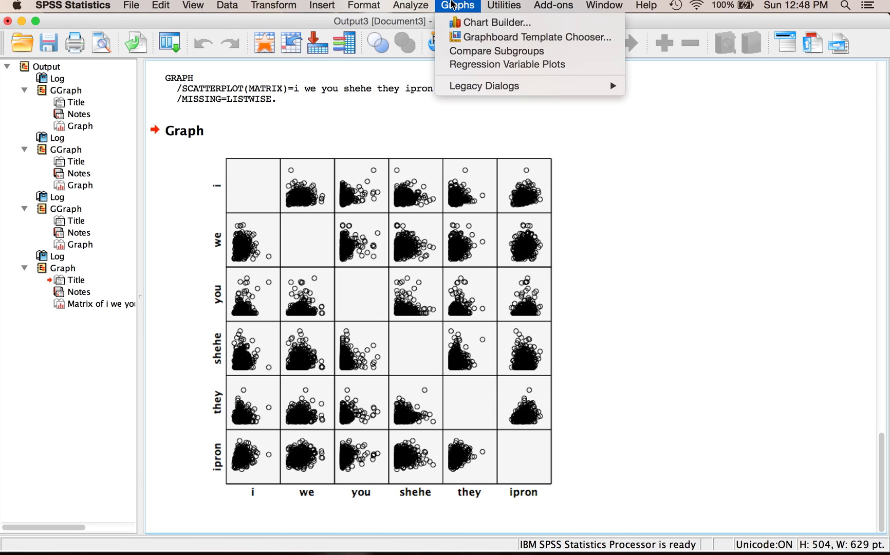
click(671, 266)
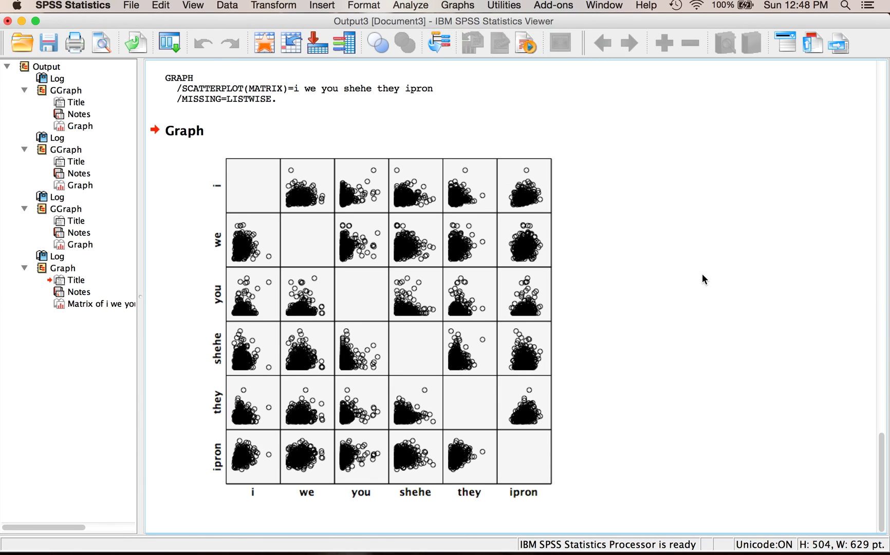
click(558, 284)
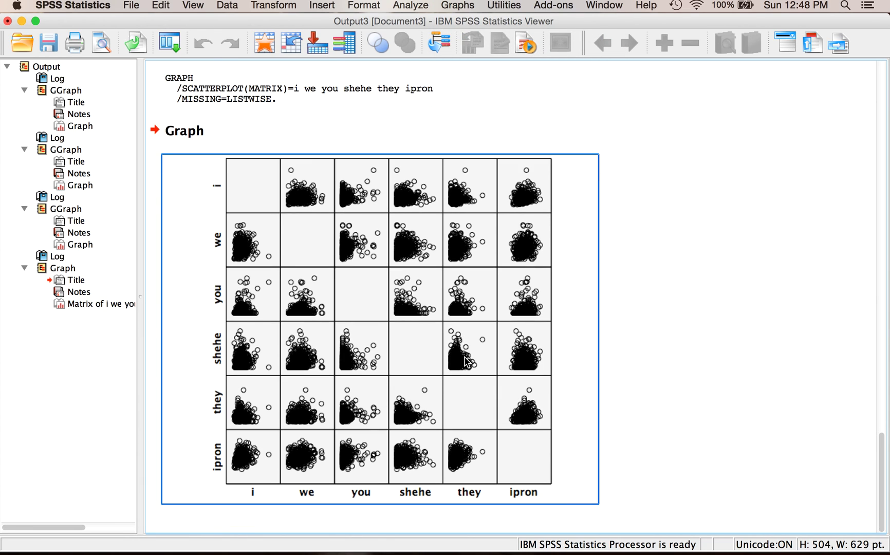